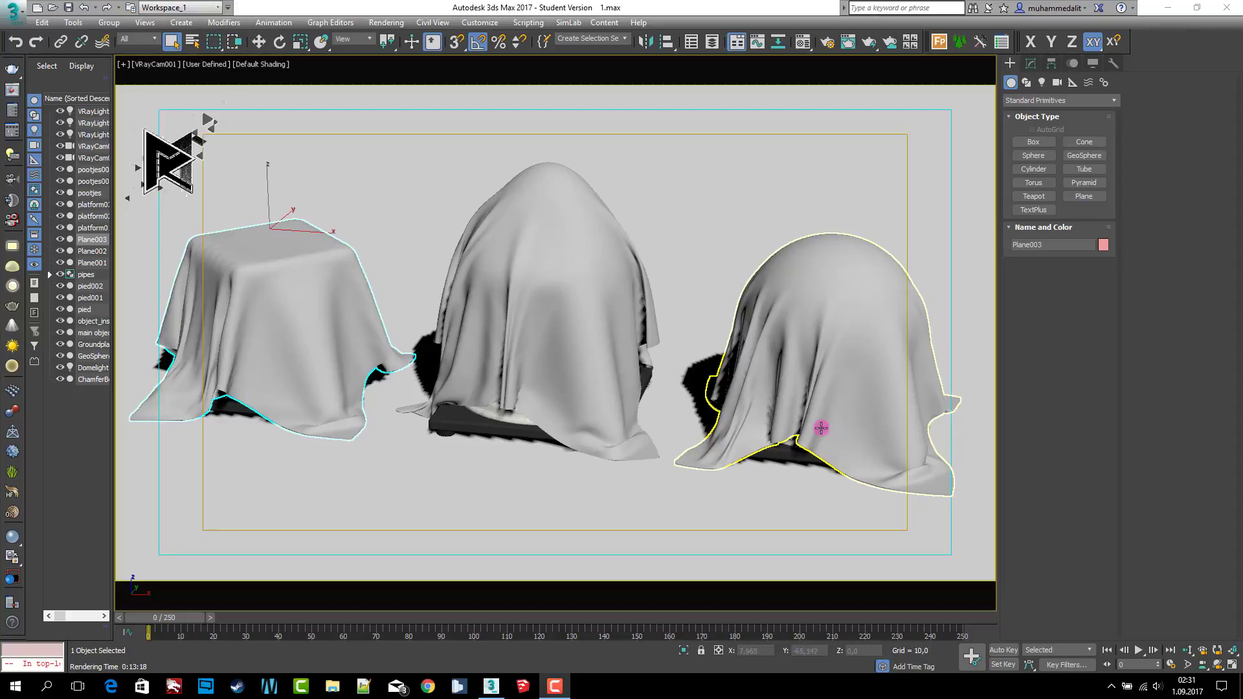
Step: Select the left draped cloth and make the first material slot a VRayMtl with checker preview
click(566, 227)
click(264, 274)
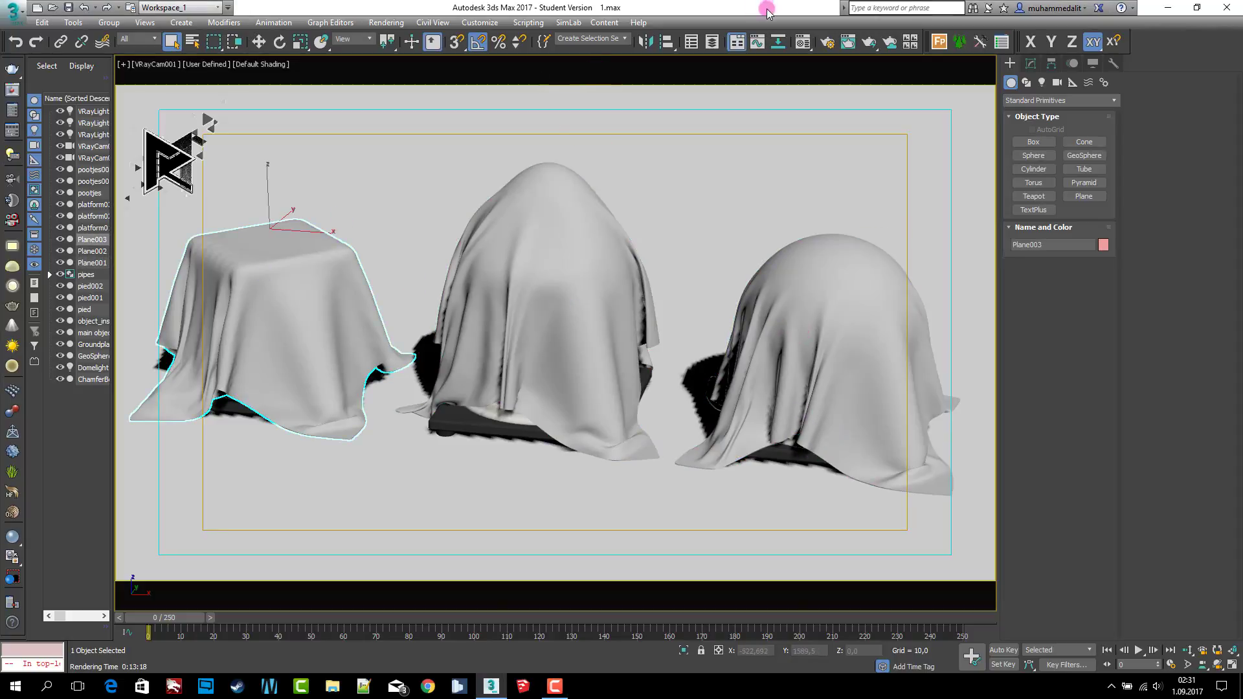
click(803, 40)
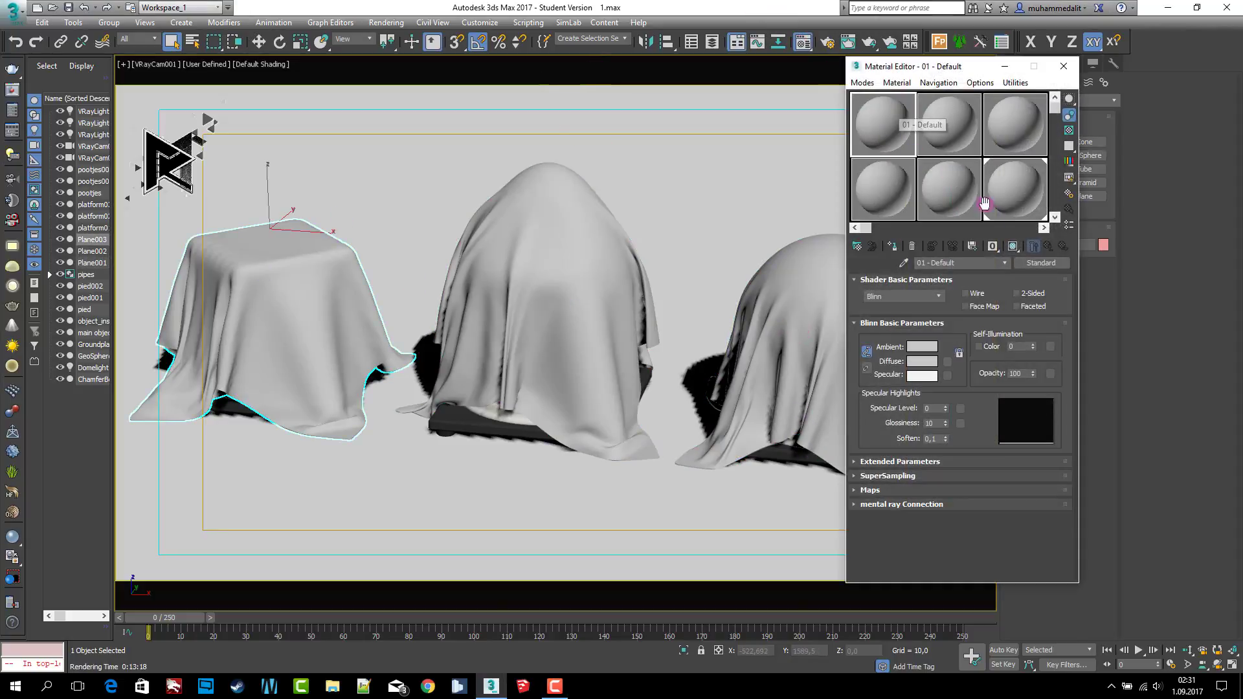
click(1036, 262)
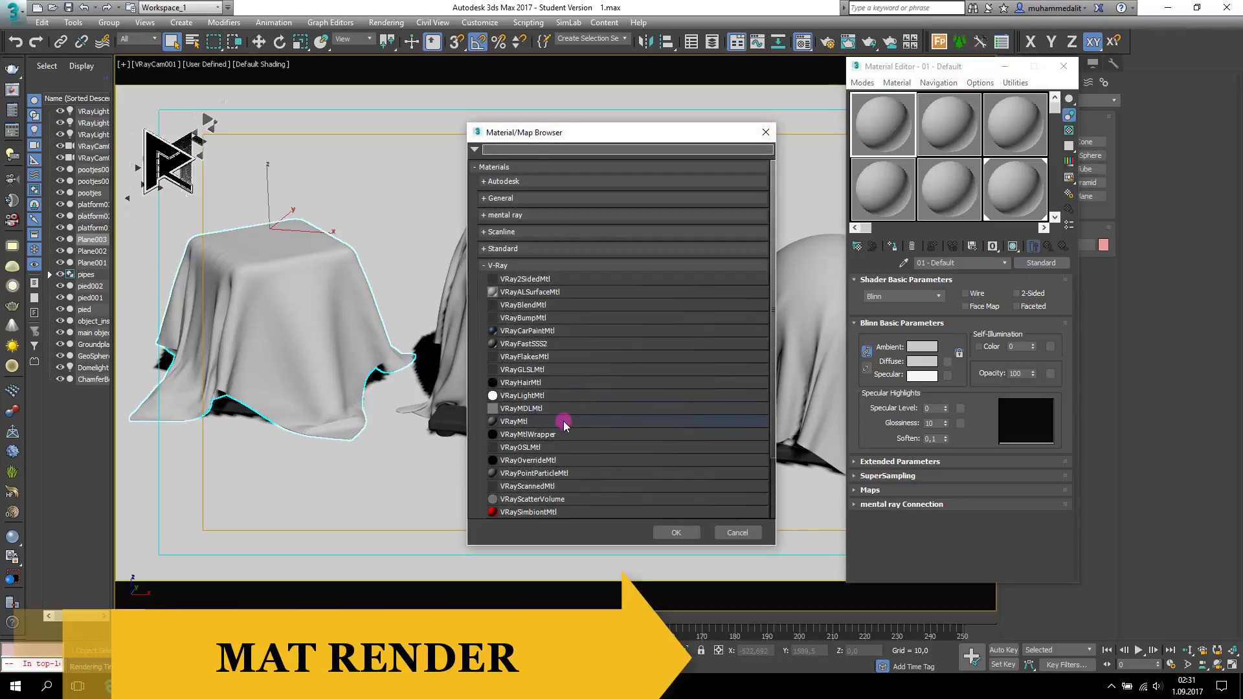
double_click(563, 421)
click(1069, 130)
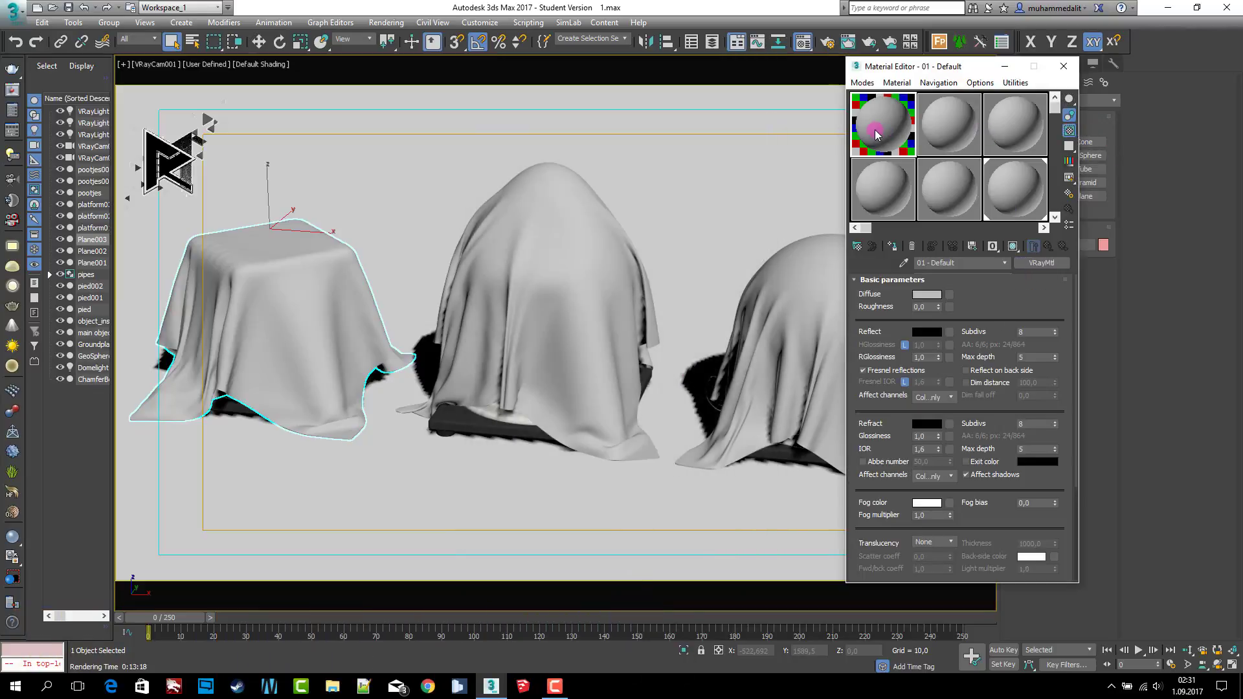
double_click(883, 123)
Step: Load cloth_67.jpg as the diffuse bitmap, tiled 4 in U and V
click(951, 296)
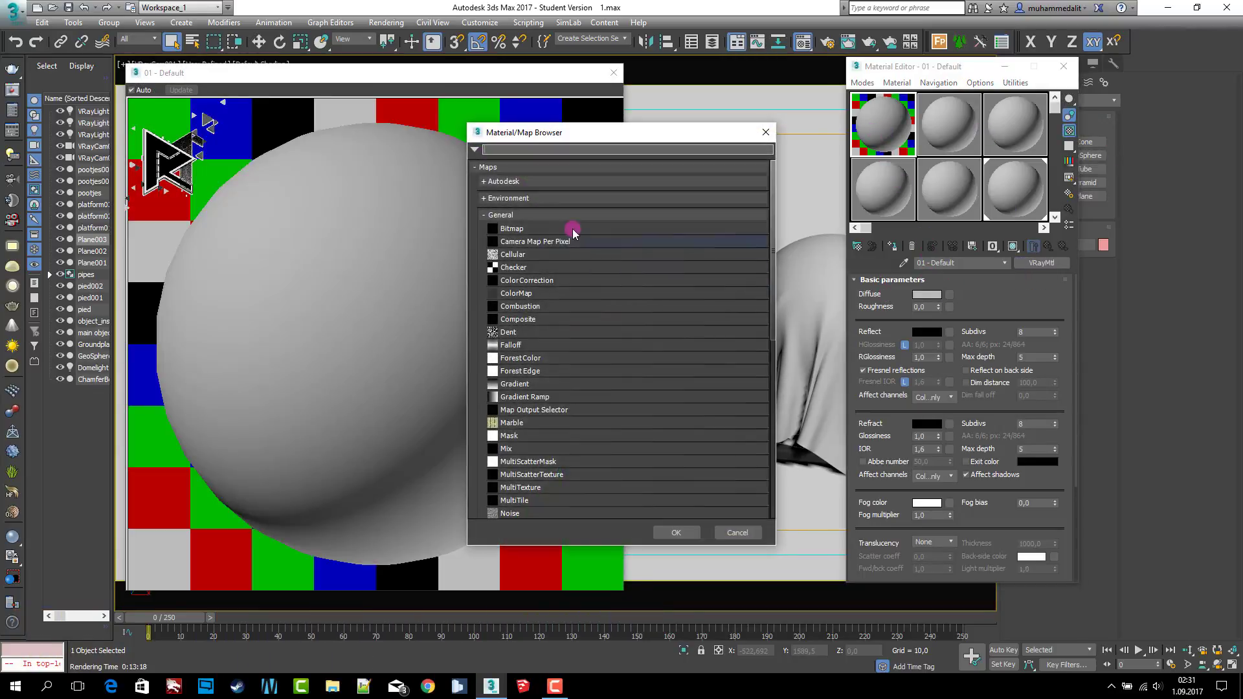
double_click(569, 227)
scroll(569, 220, down, 5)
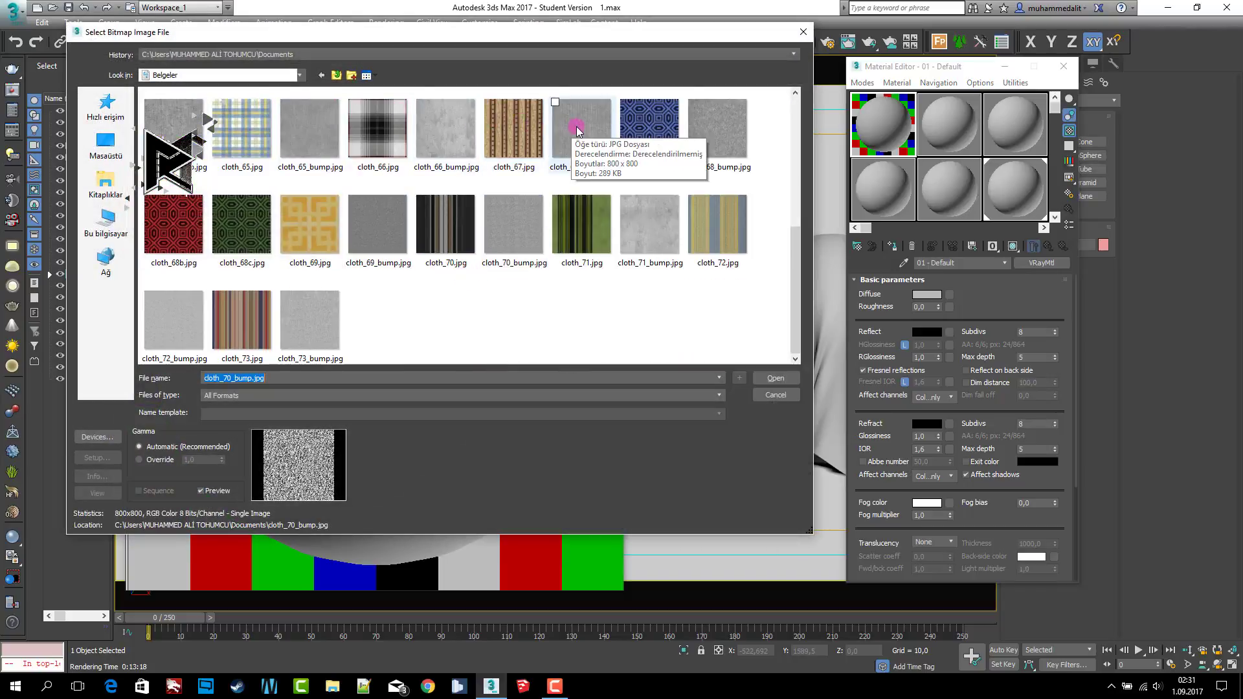
double_click(512, 126)
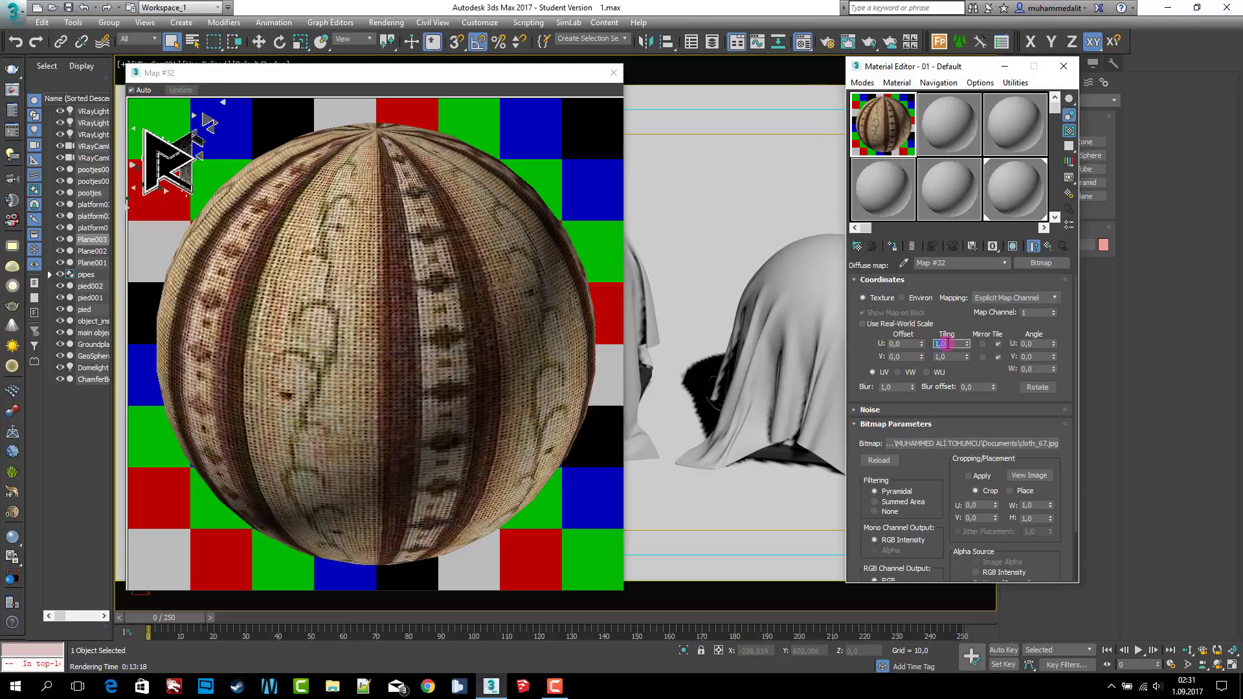
text(4)
key(Tab)
text(4)
key(Return)
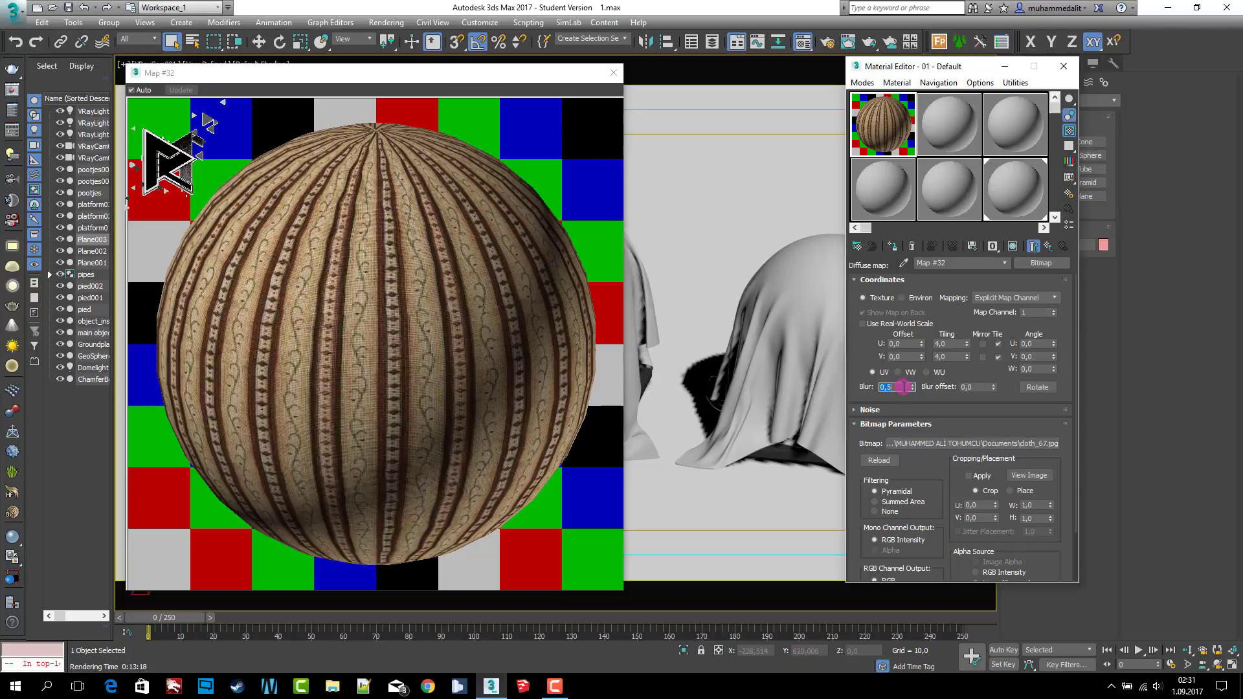
Step: Give the cloth material a grey reflection colour with 0.7 reflection glossiness
click(1048, 247)
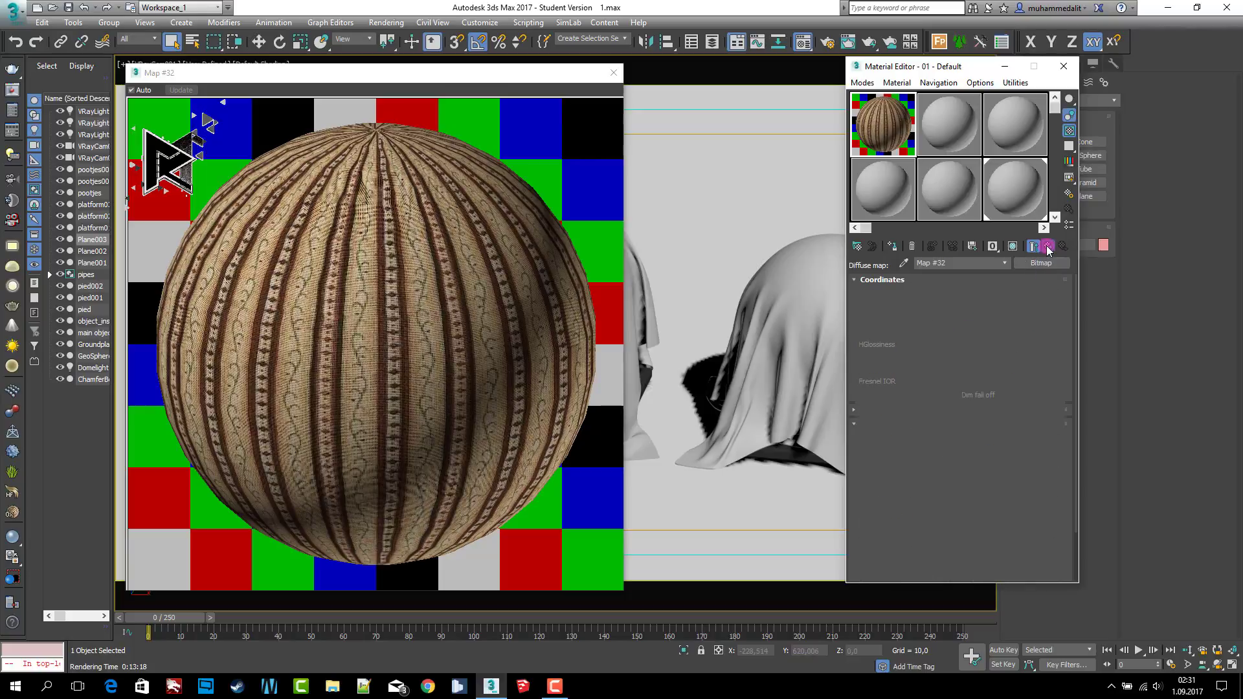
click(928, 335)
text(37)
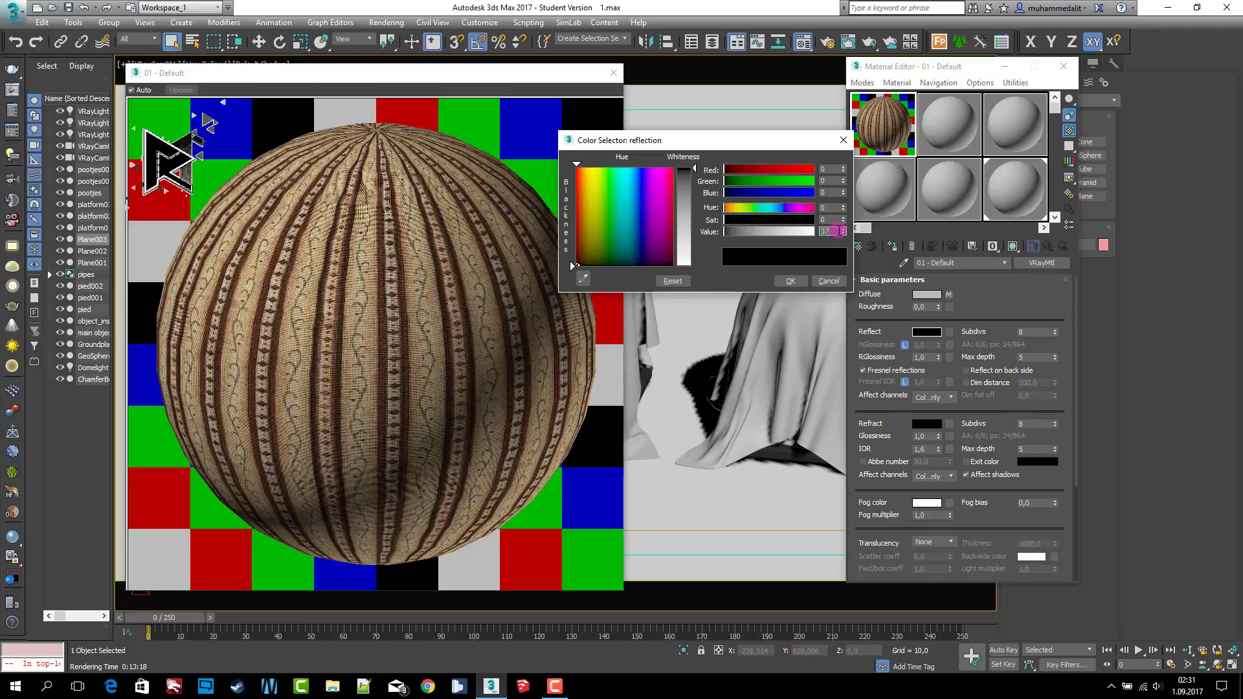
key(Return)
click(791, 281)
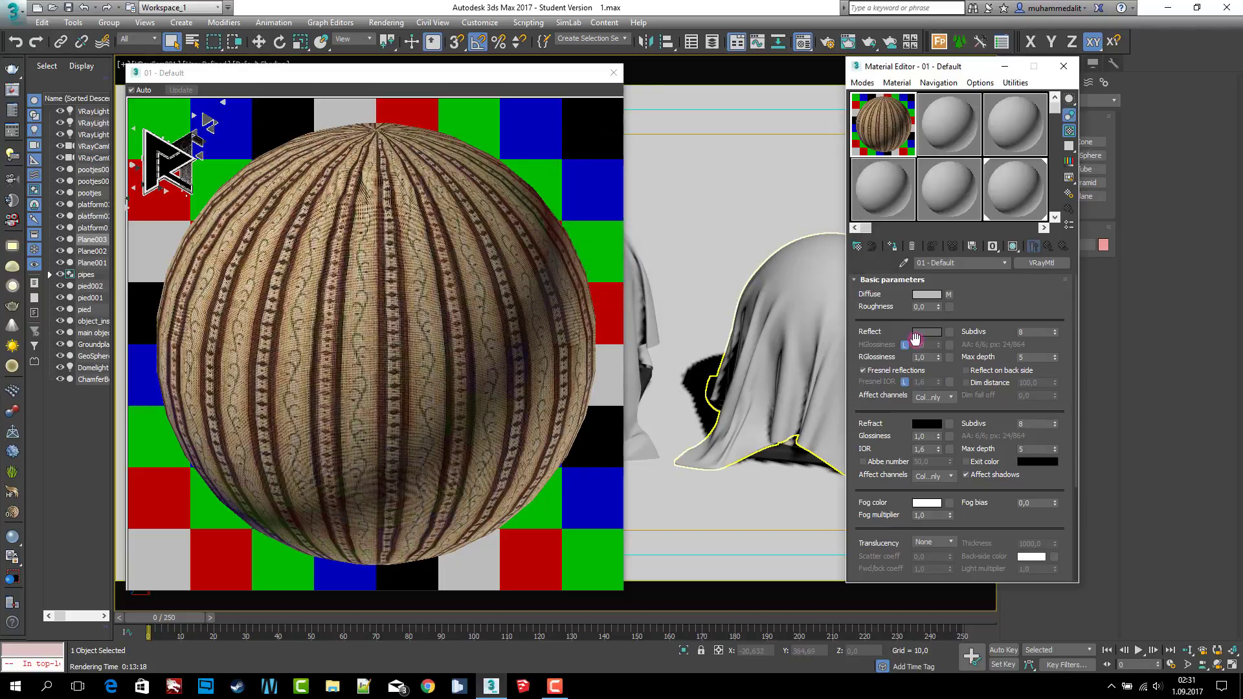
click(931, 360)
text(2)
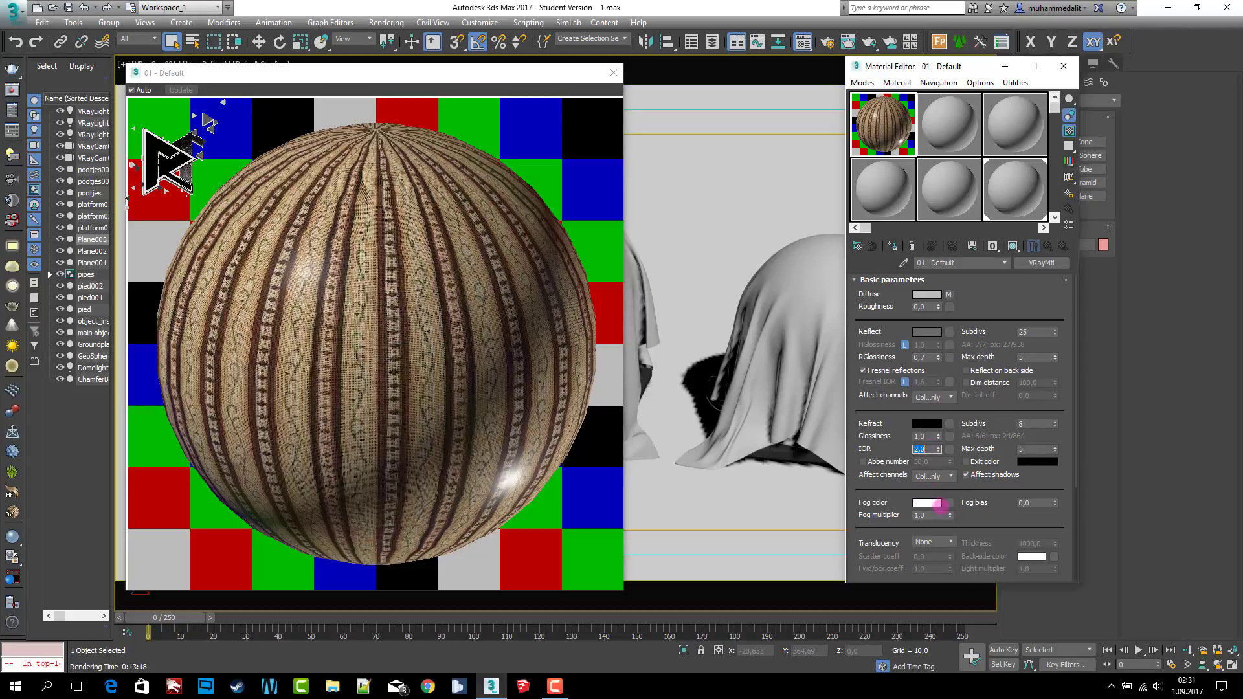
Step: Set the BRDF to Ward and turn off fog system units scaling
scroll(945, 537, down, 3)
click(927, 488)
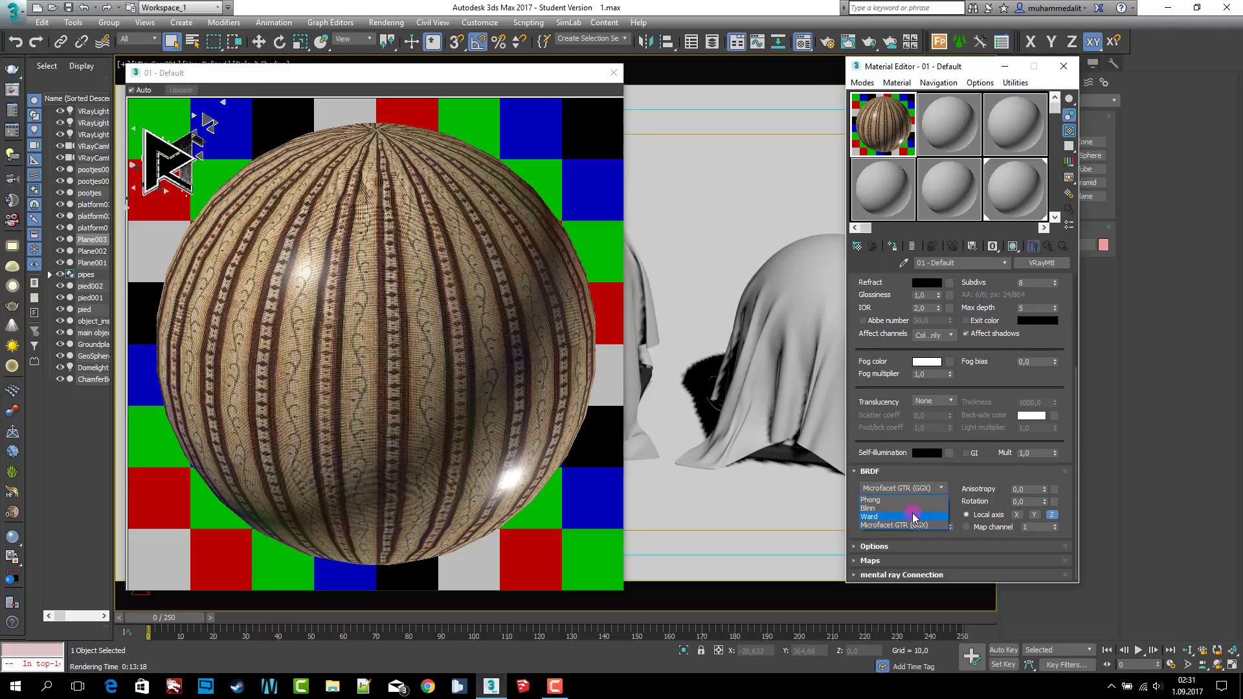
click(920, 505)
click(905, 545)
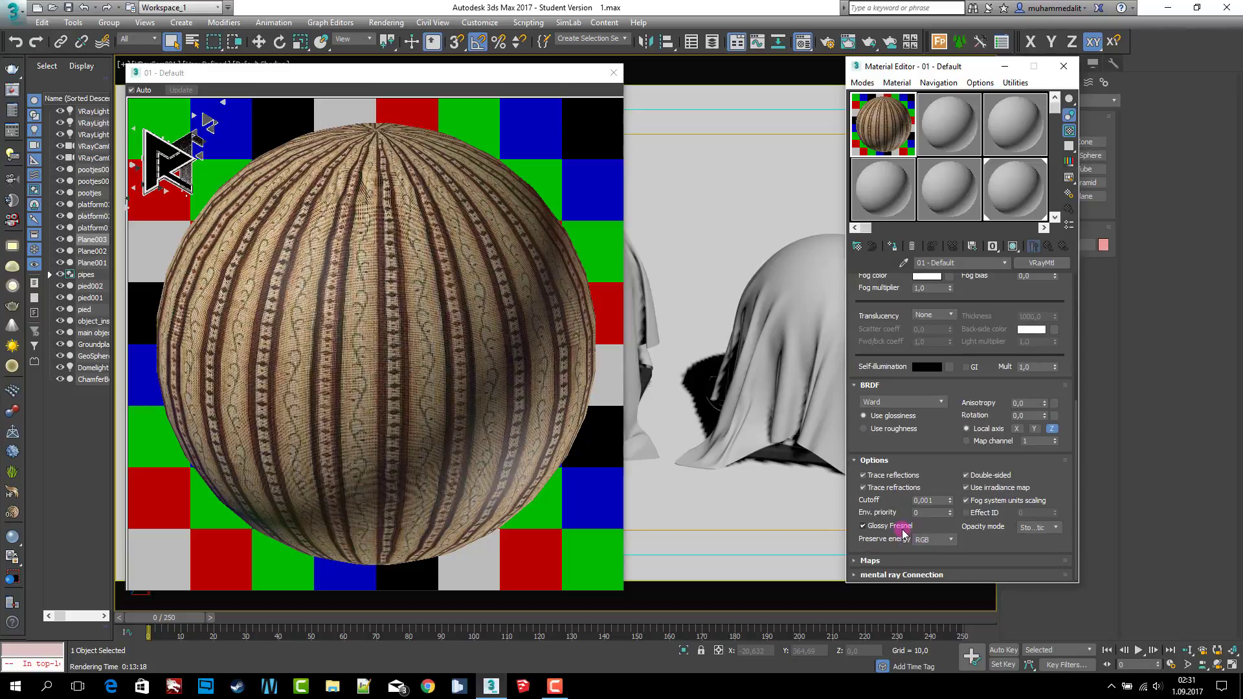
click(991, 502)
text(0,01)
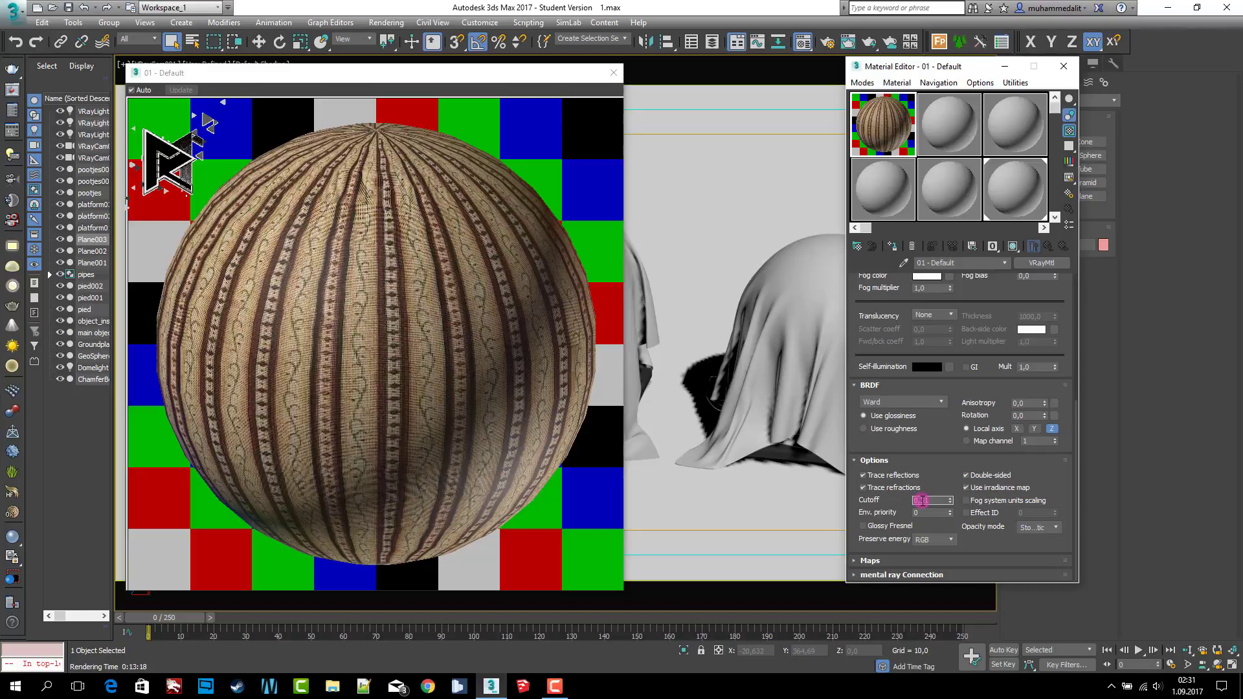
click(914, 460)
click(900, 559)
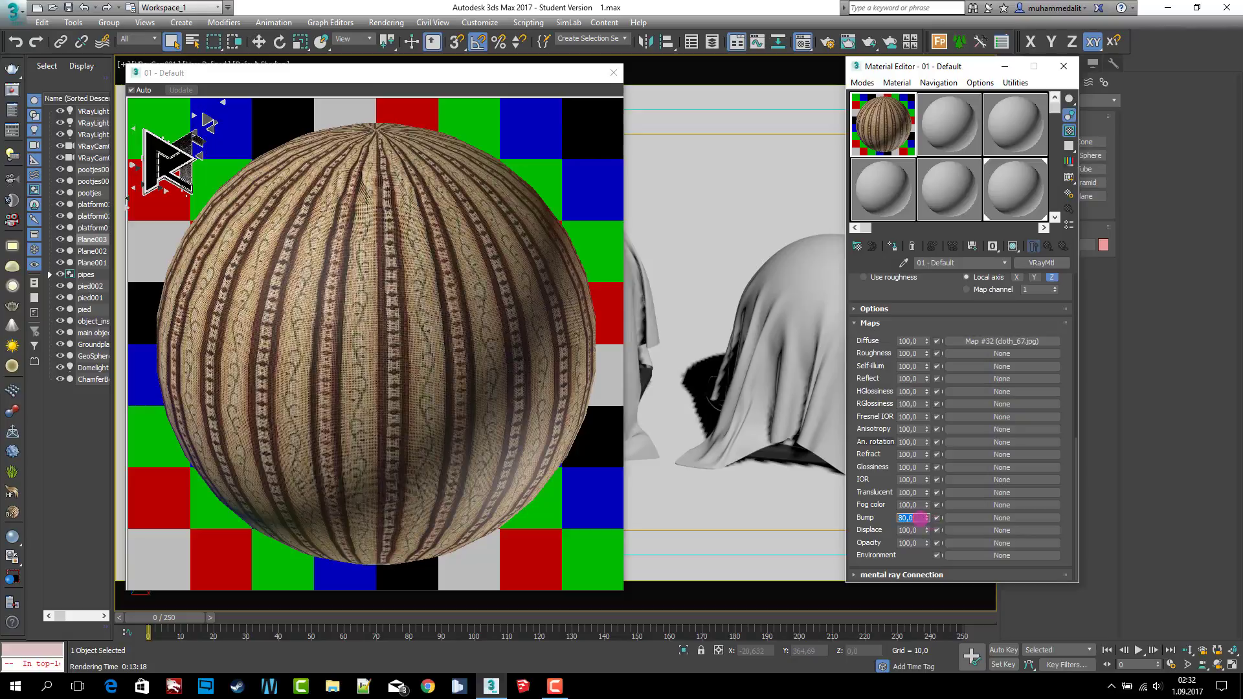
Step: Set bump 80 and displacement 5, adding cloth_67_bump.jpg as bump, tiled 4×4 with blur 0.5
click(909, 531)
text(5)
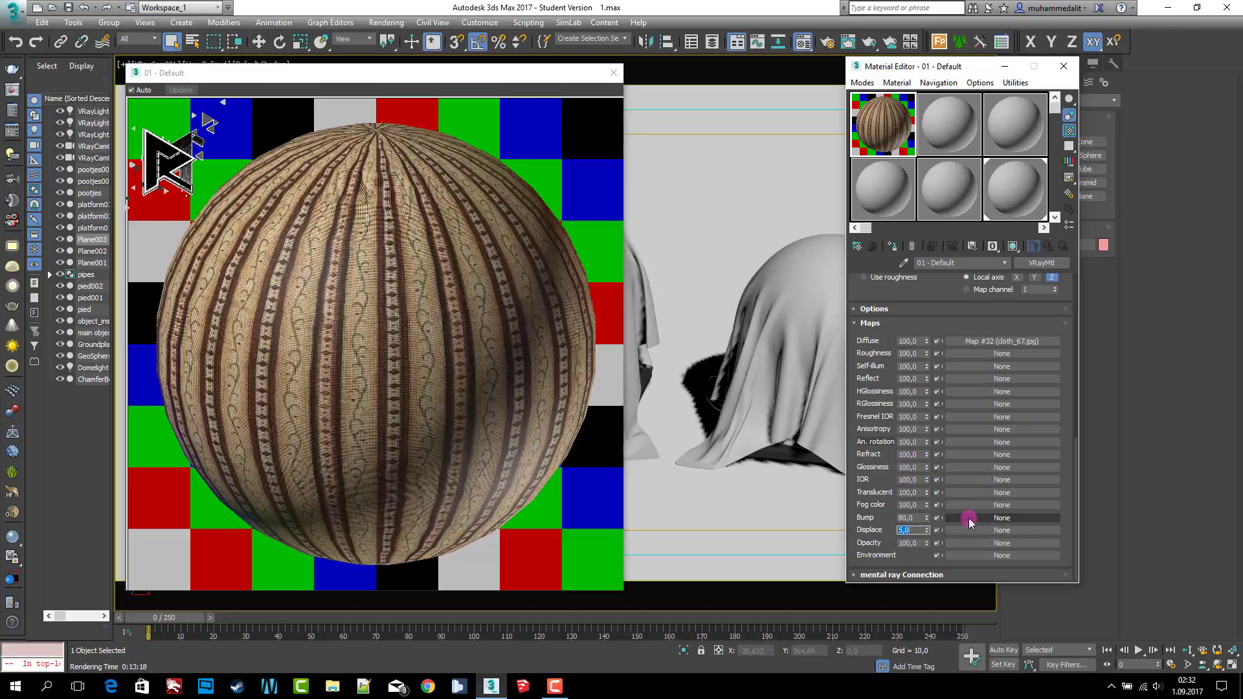
click(1002, 518)
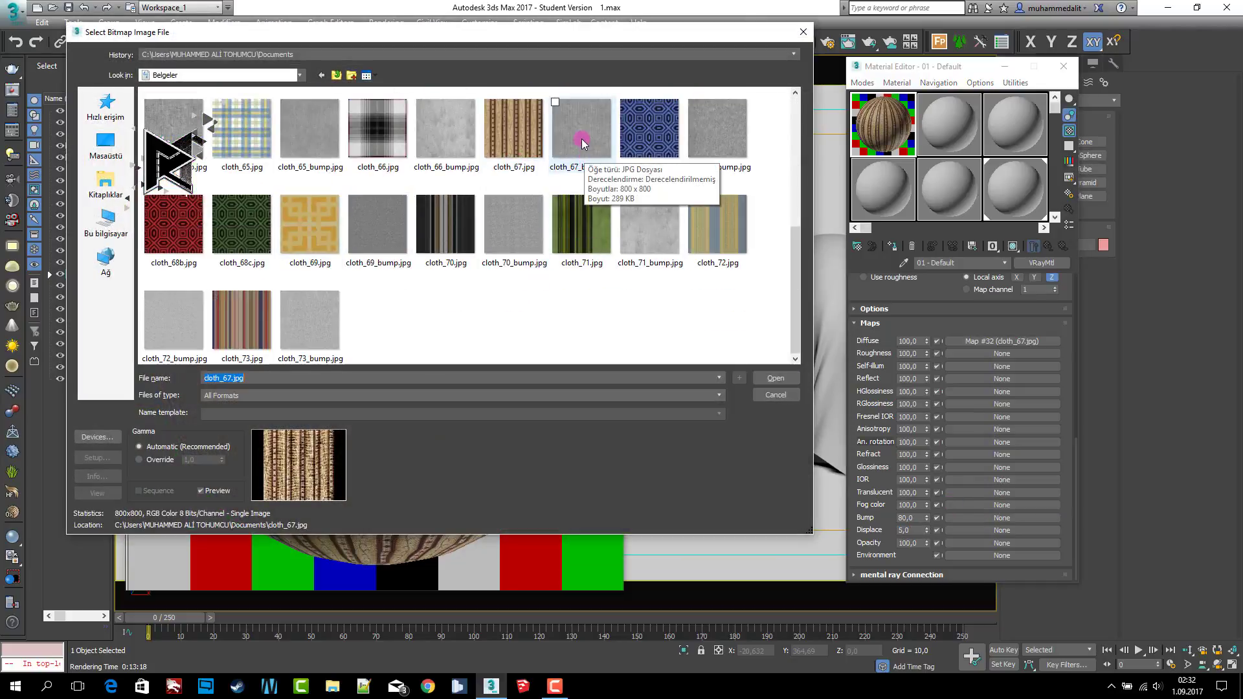
double_click(587, 160)
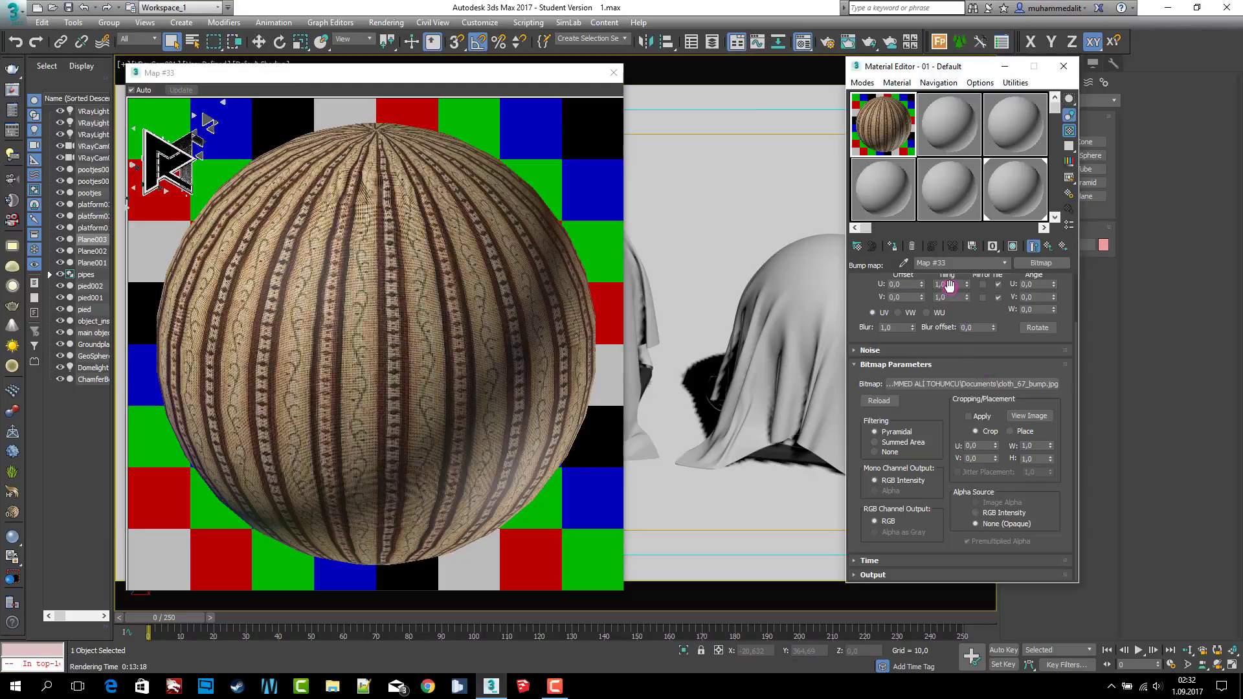
double_click(948, 285)
key(Tab)
text(4)
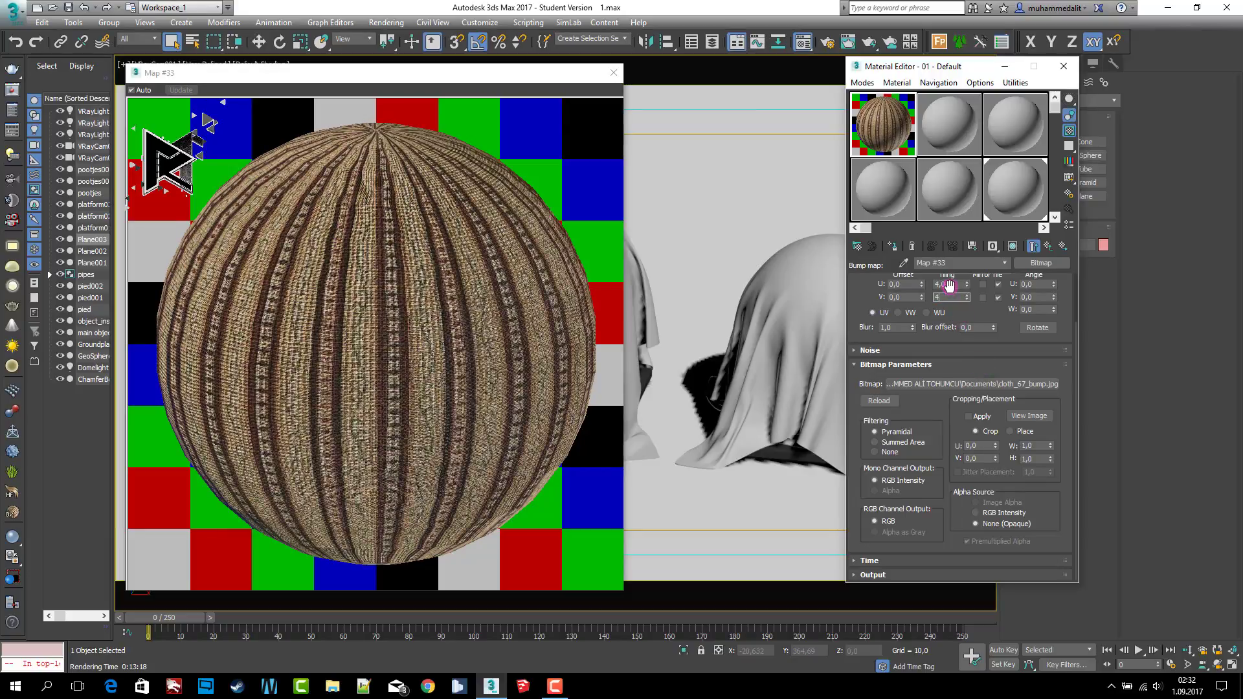
key(Return)
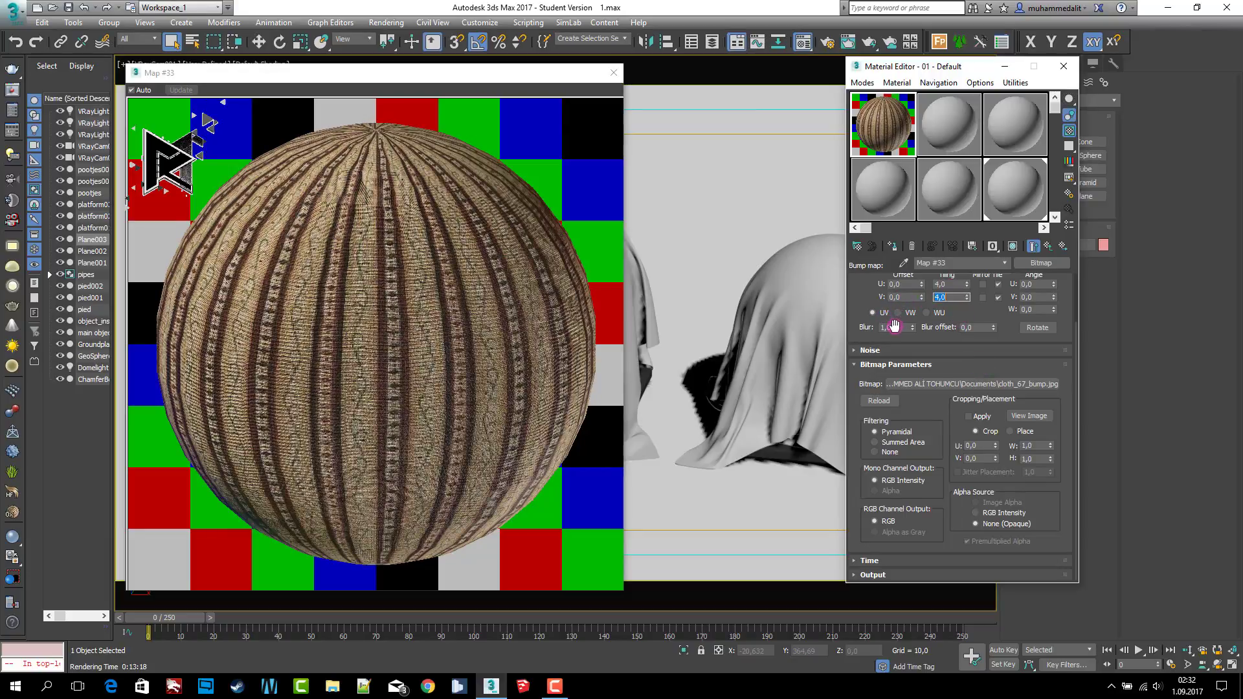
click(898, 328)
text(0,5)
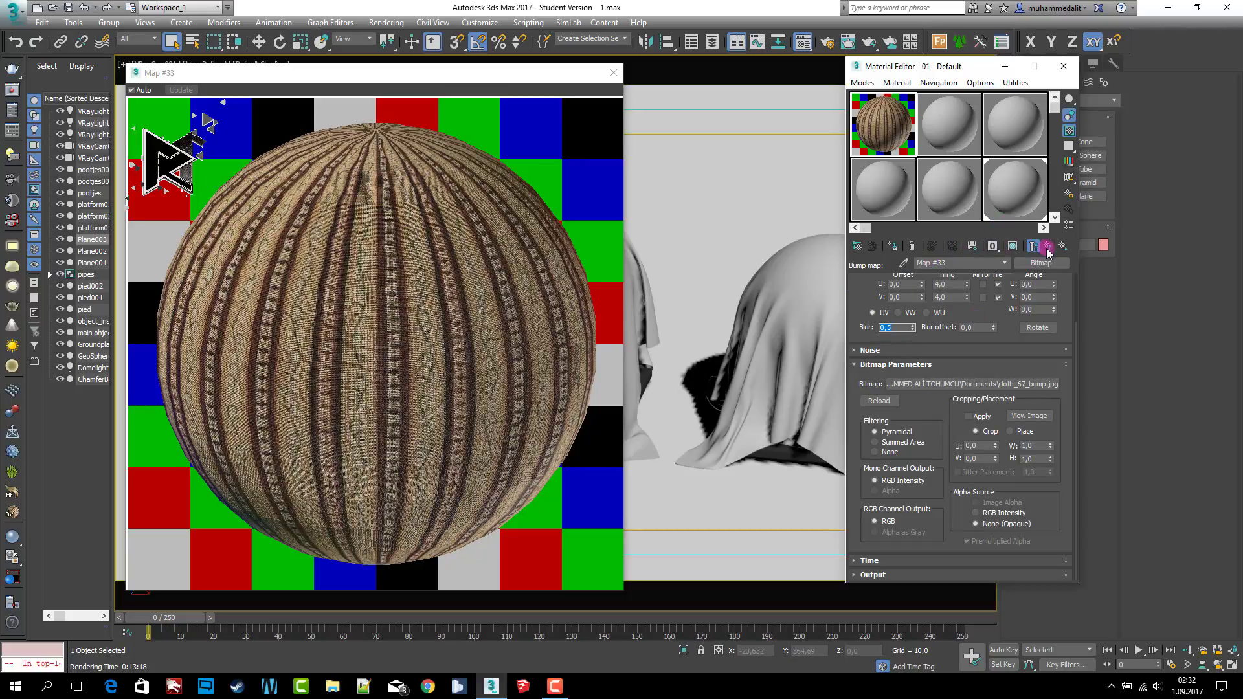
click(1048, 250)
click(614, 72)
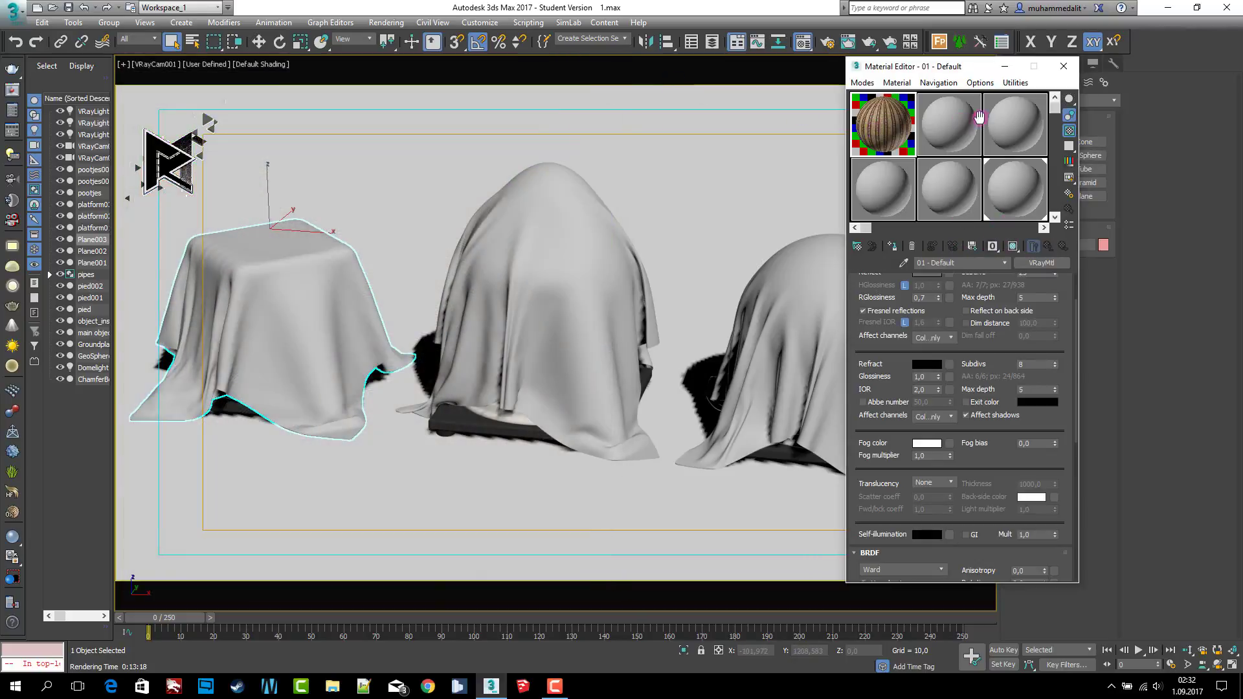
Step: Copy the striped material to other slots and give slot 2 the cloth_68.jpg diffuse image
drag(978, 116, 1010, 137)
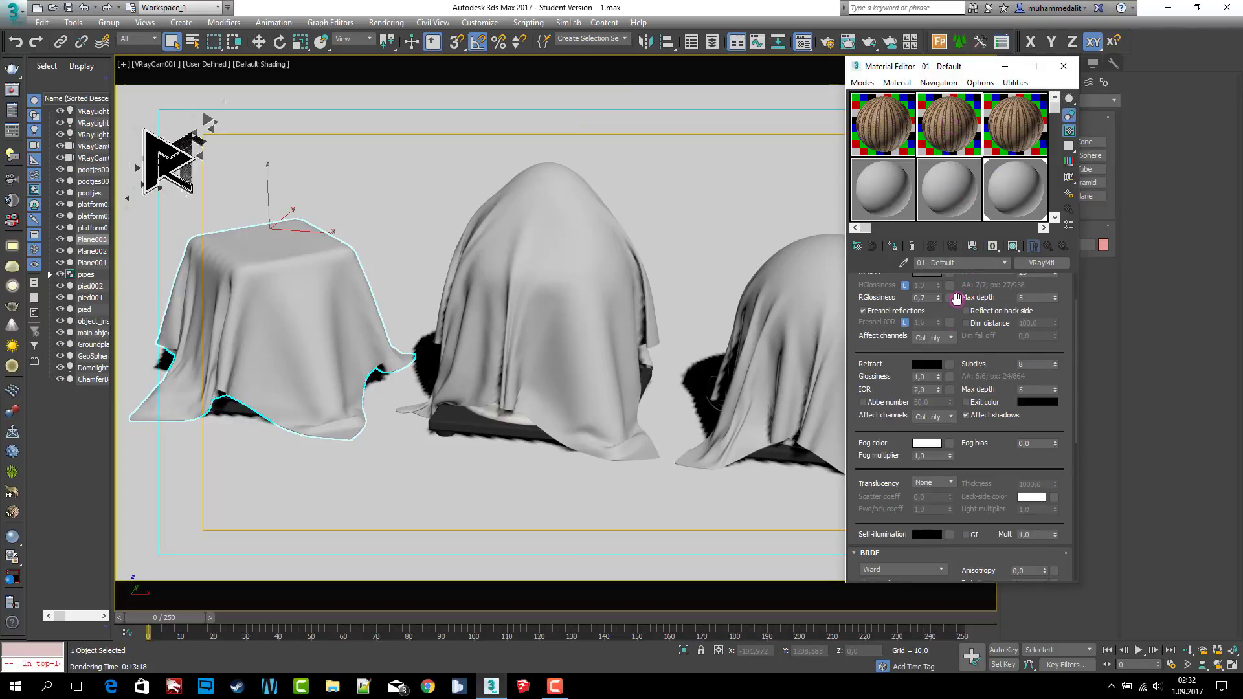
drag(957, 297, 936, 374)
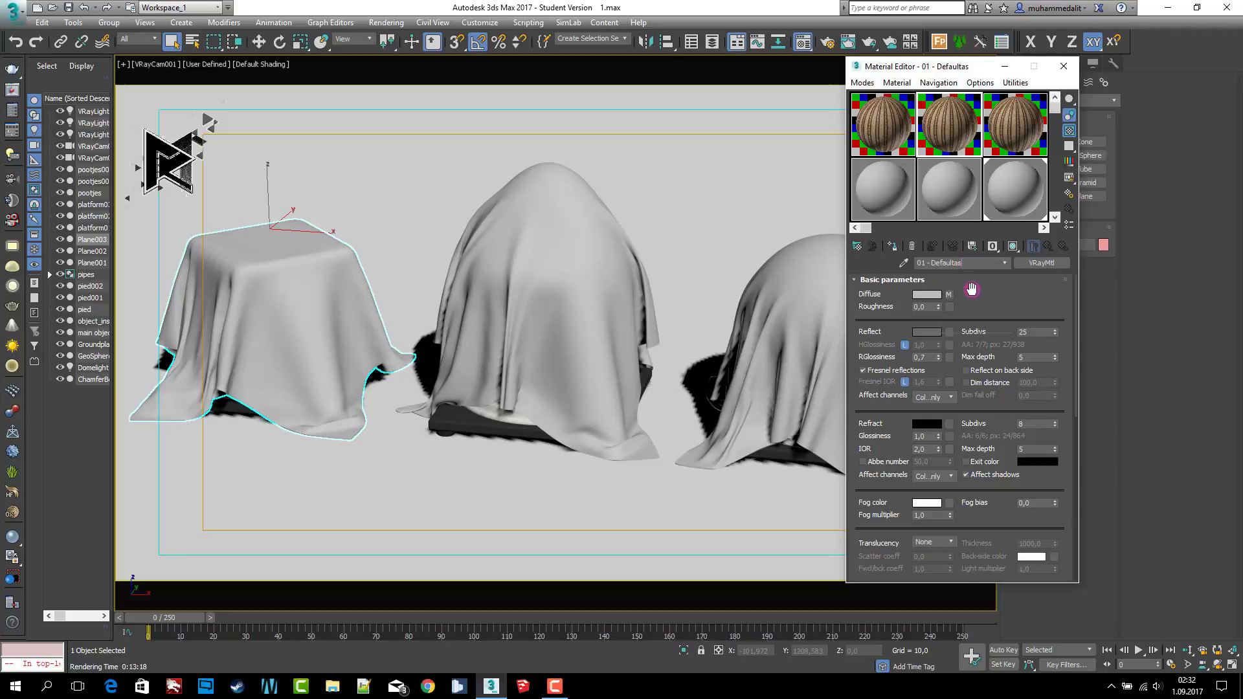
click(947, 296)
click(939, 436)
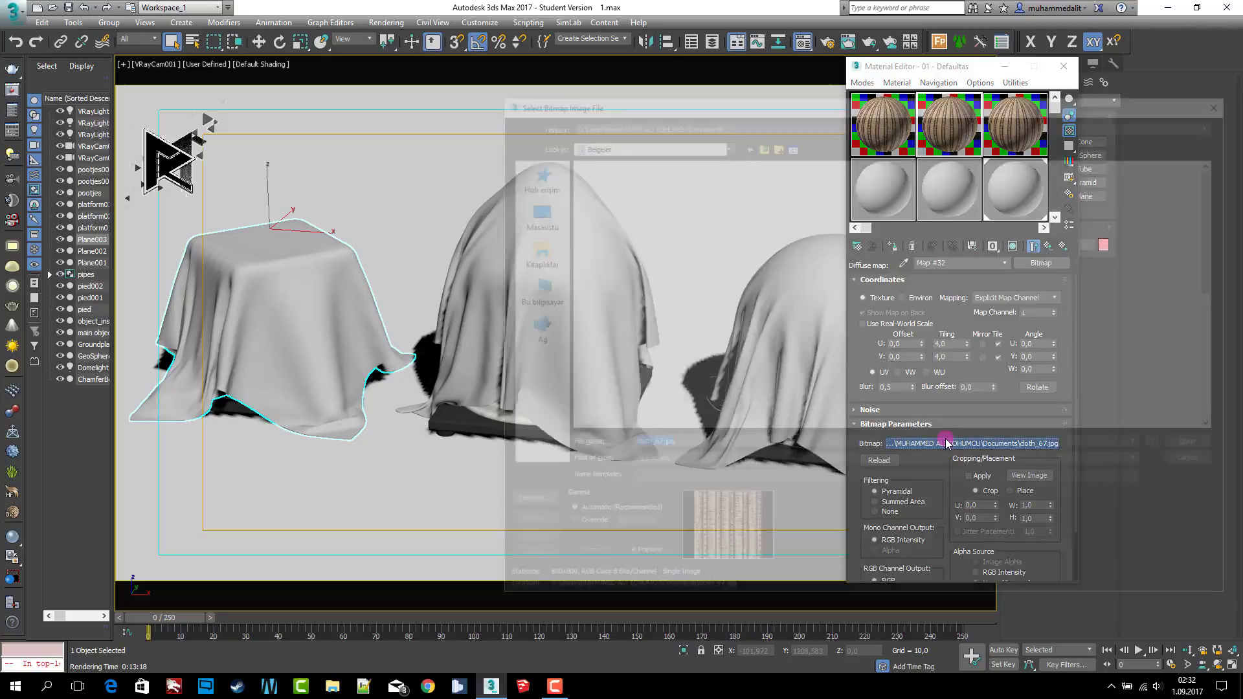
scroll(835, 291, down, 1)
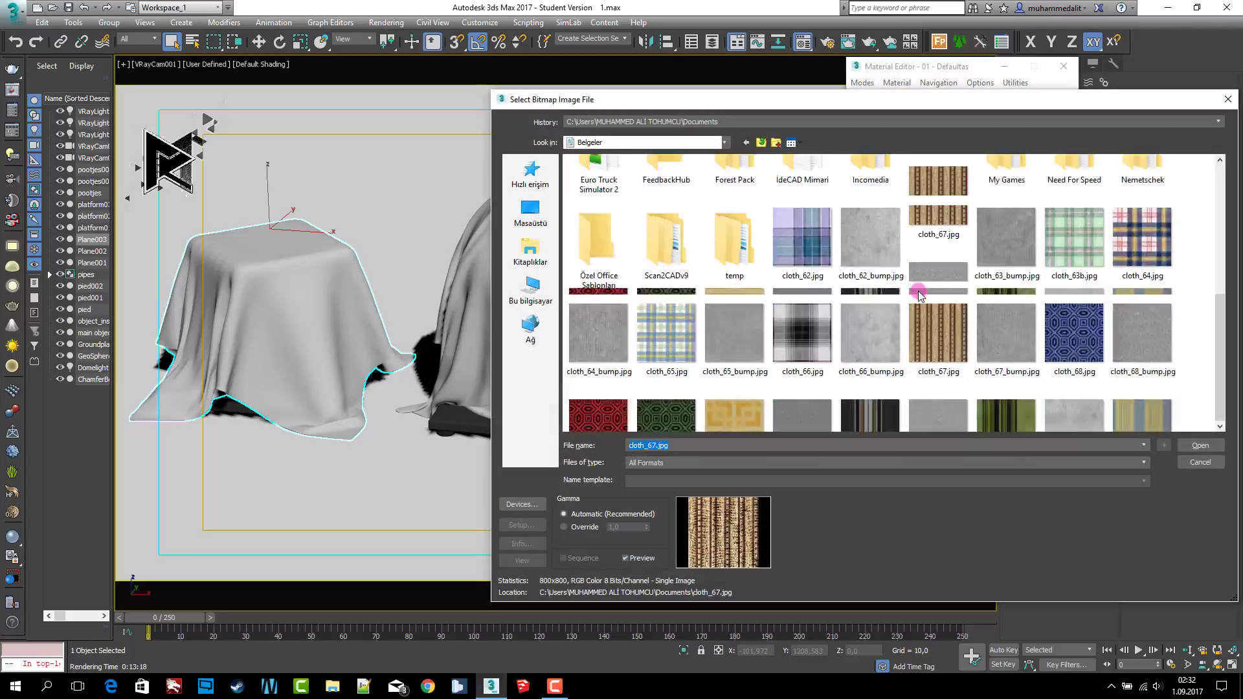
scroll(841, 324, down, 2)
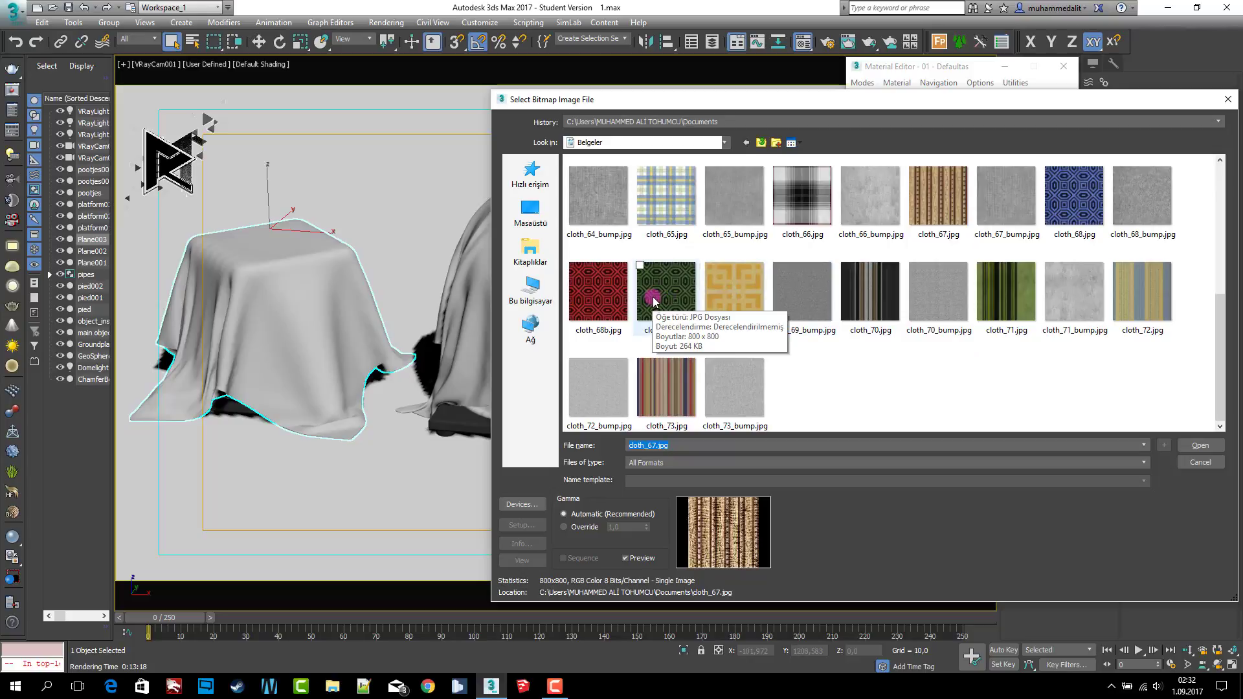
double_click(1074, 194)
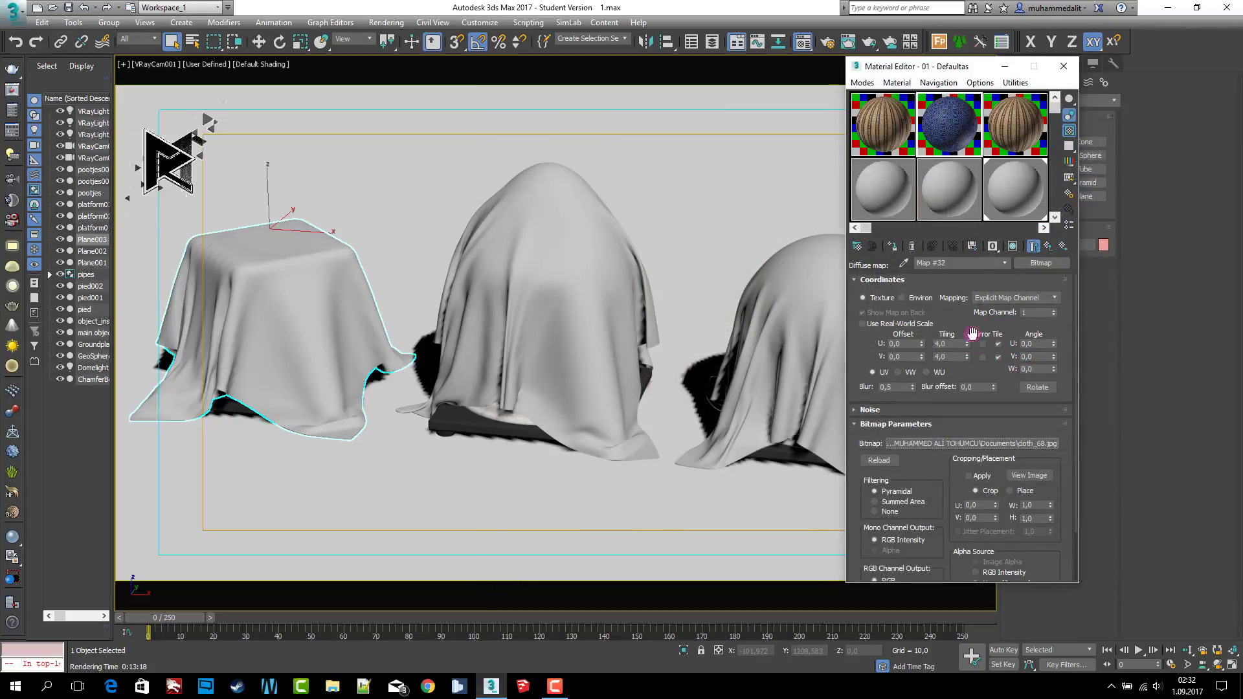
click(1048, 246)
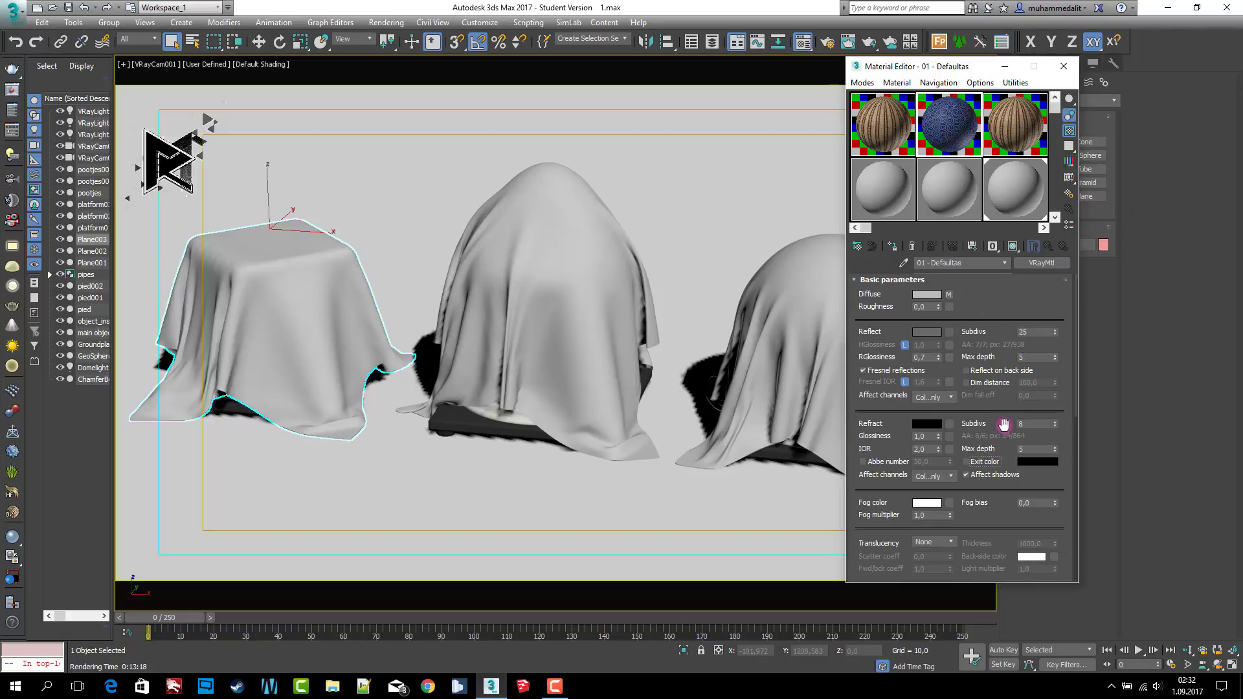
Step: Swap slot 2's bump image to cloth_68_bump.jpg
scroll(1005, 424, down, 5)
scroll(1020, 440, down, 5)
click(1026, 518)
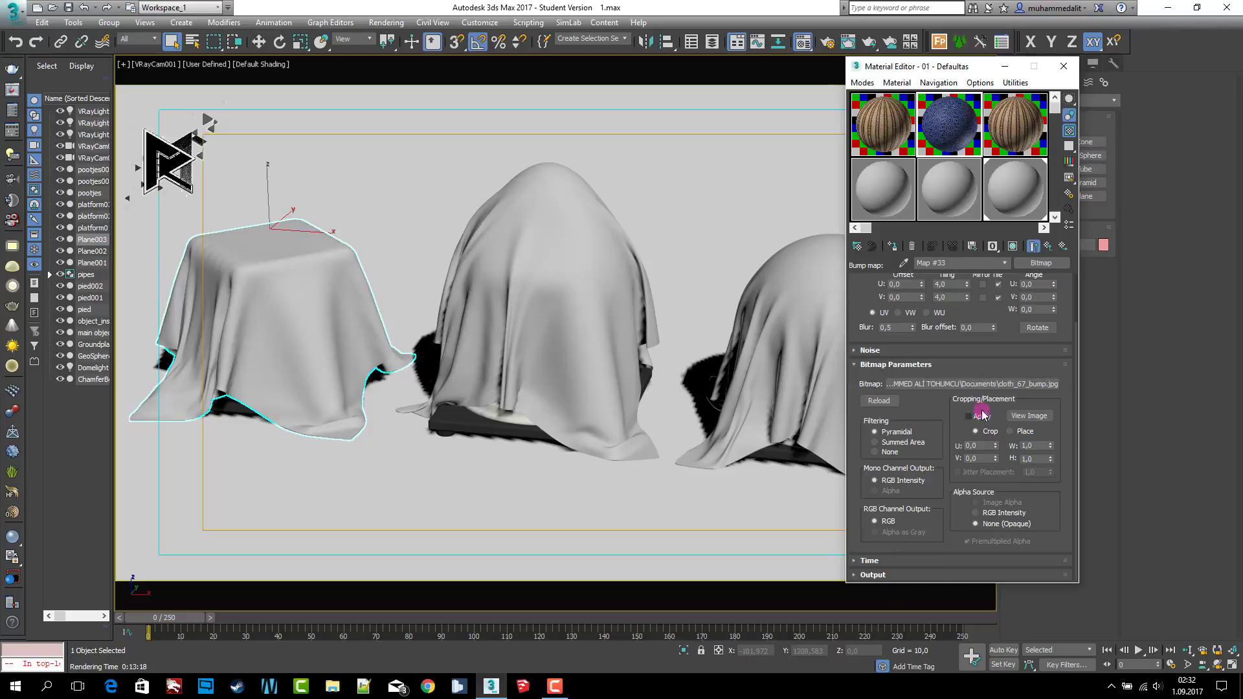
click(975, 384)
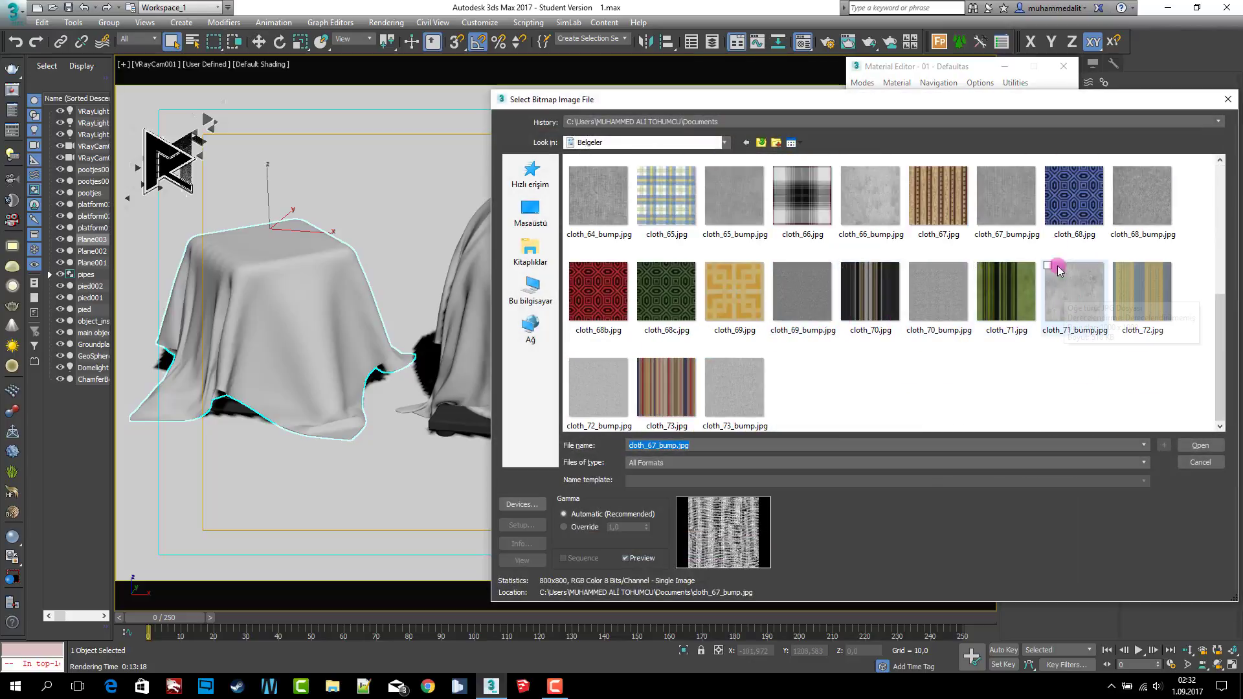
double_click(1130, 205)
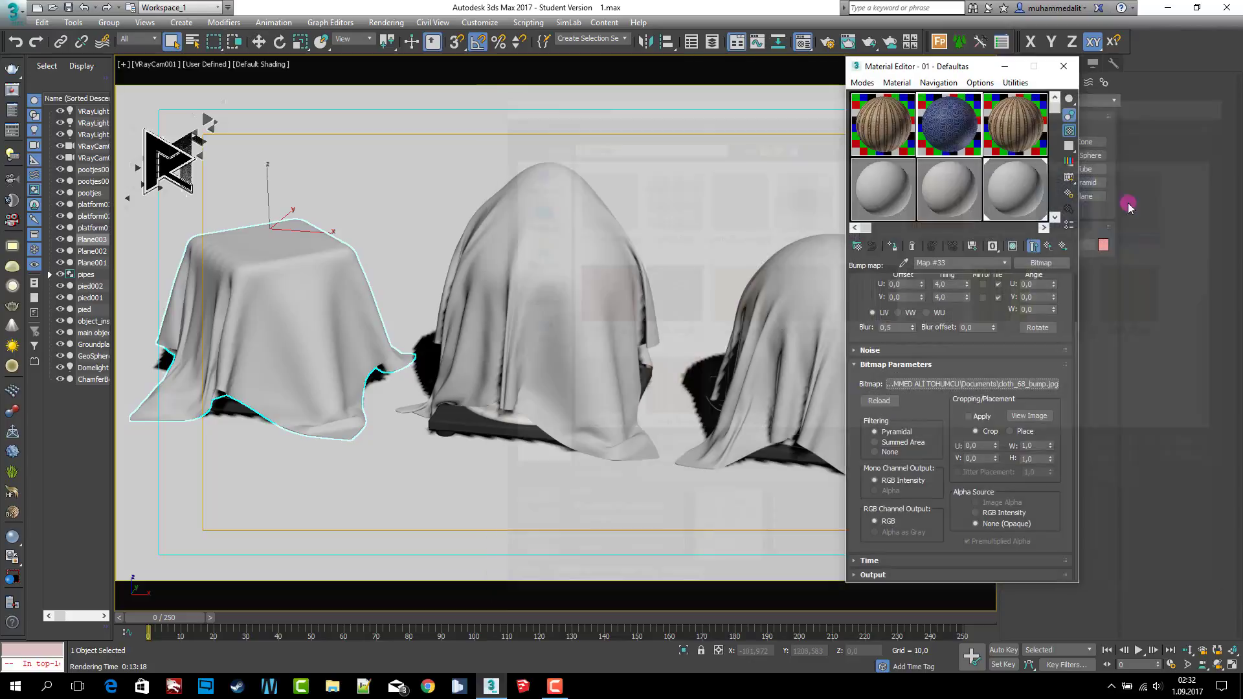
click(1054, 247)
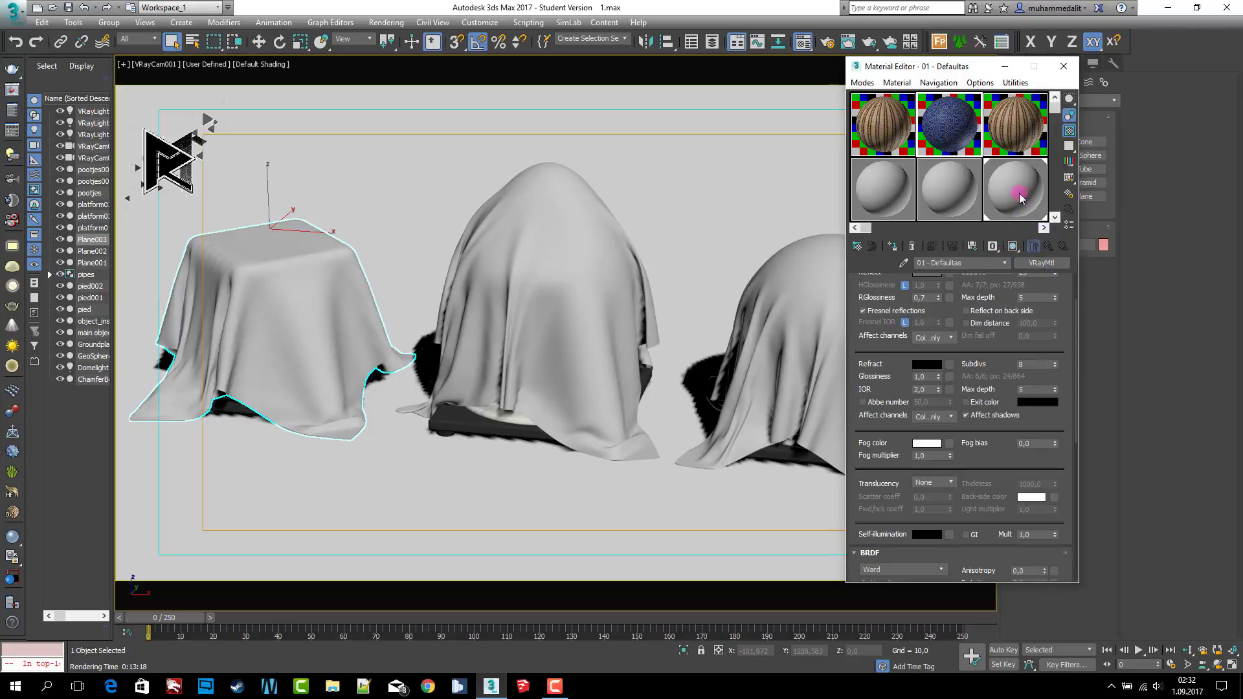
Step: Give the third material the red cloth_68b.jpg diffuse image
click(1012, 126)
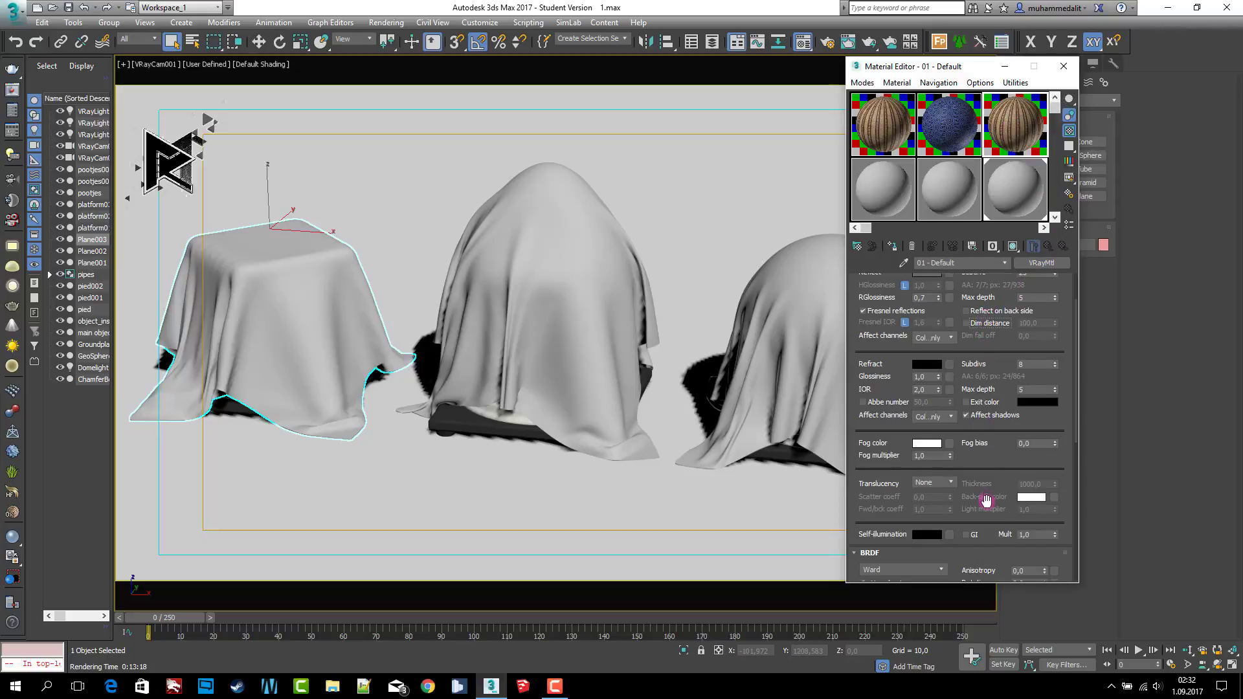
scroll(986, 453, up, 5)
click(1003, 342)
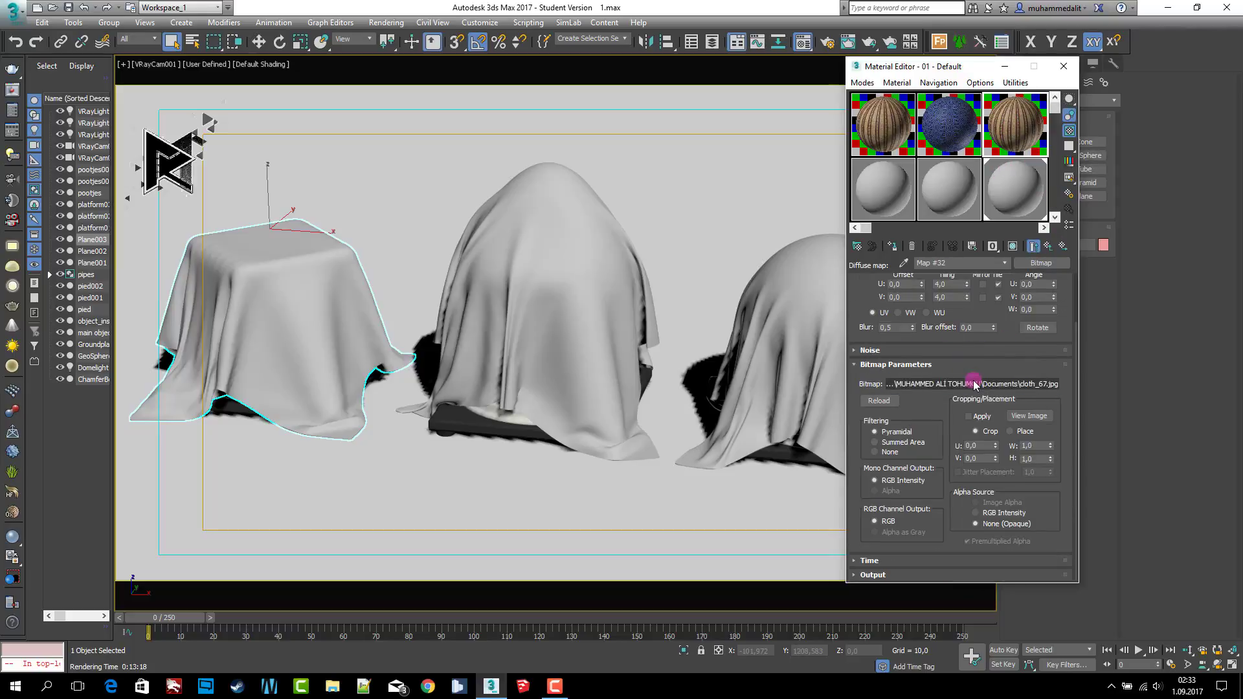
click(974, 383)
scroll(916, 325, down, 10)
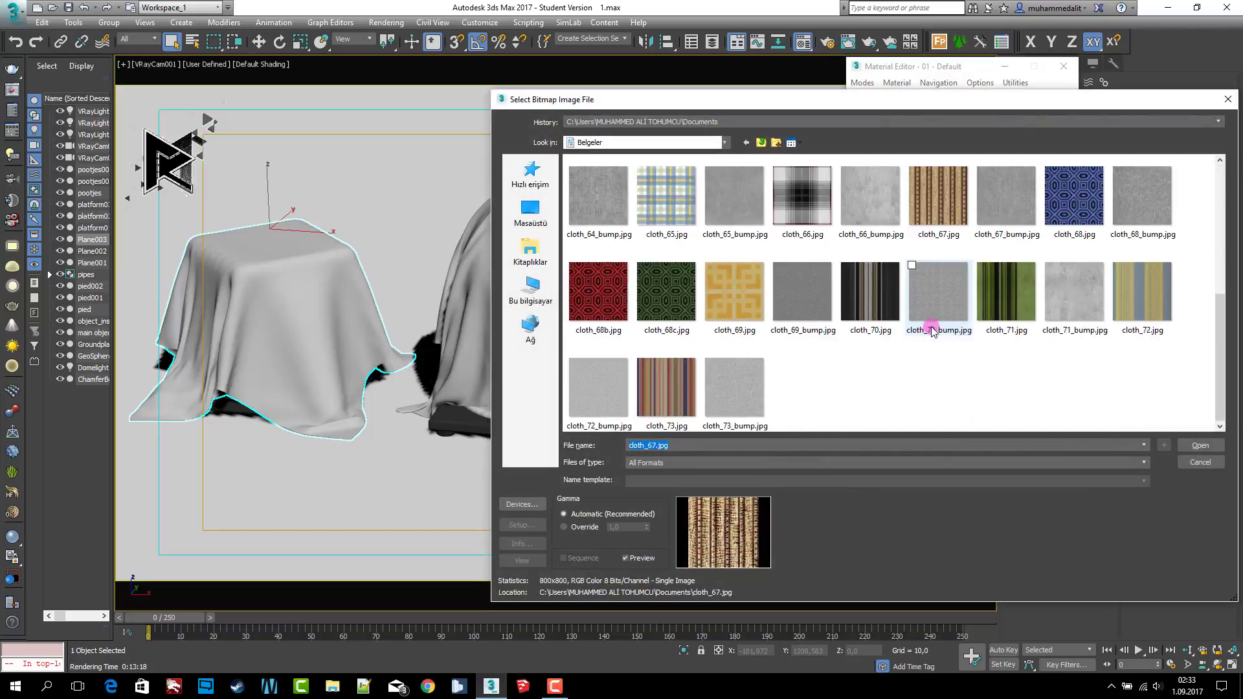
double_click(618, 307)
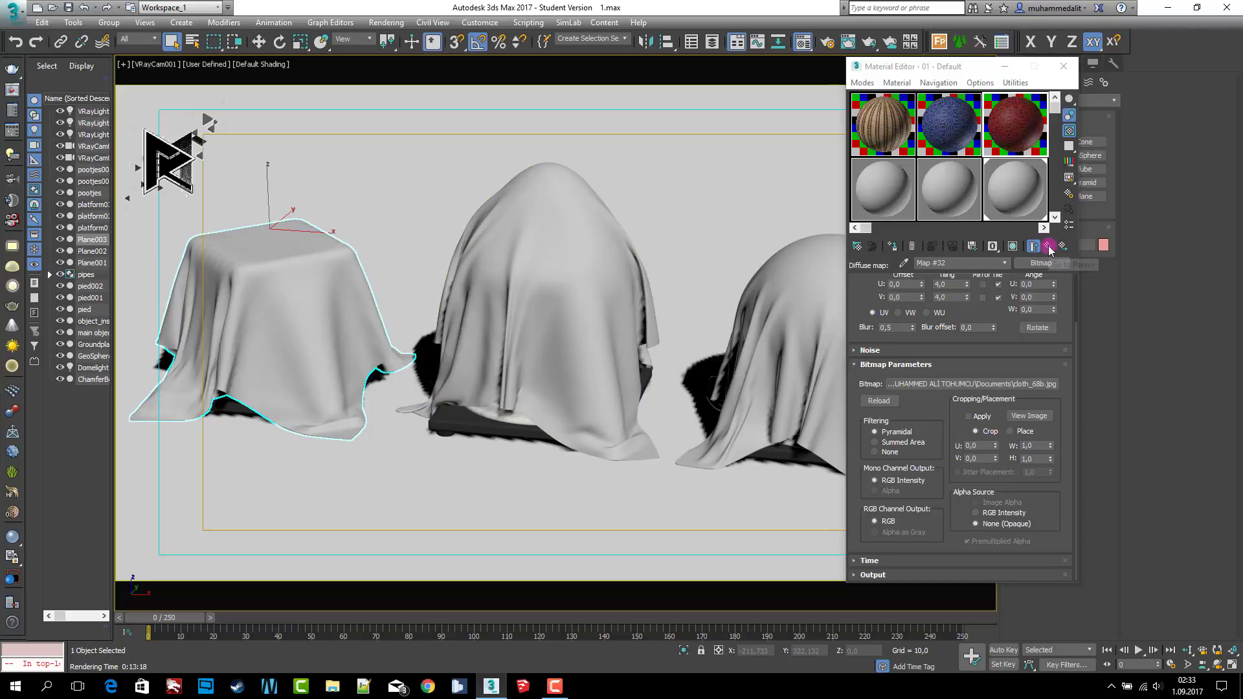
click(1045, 245)
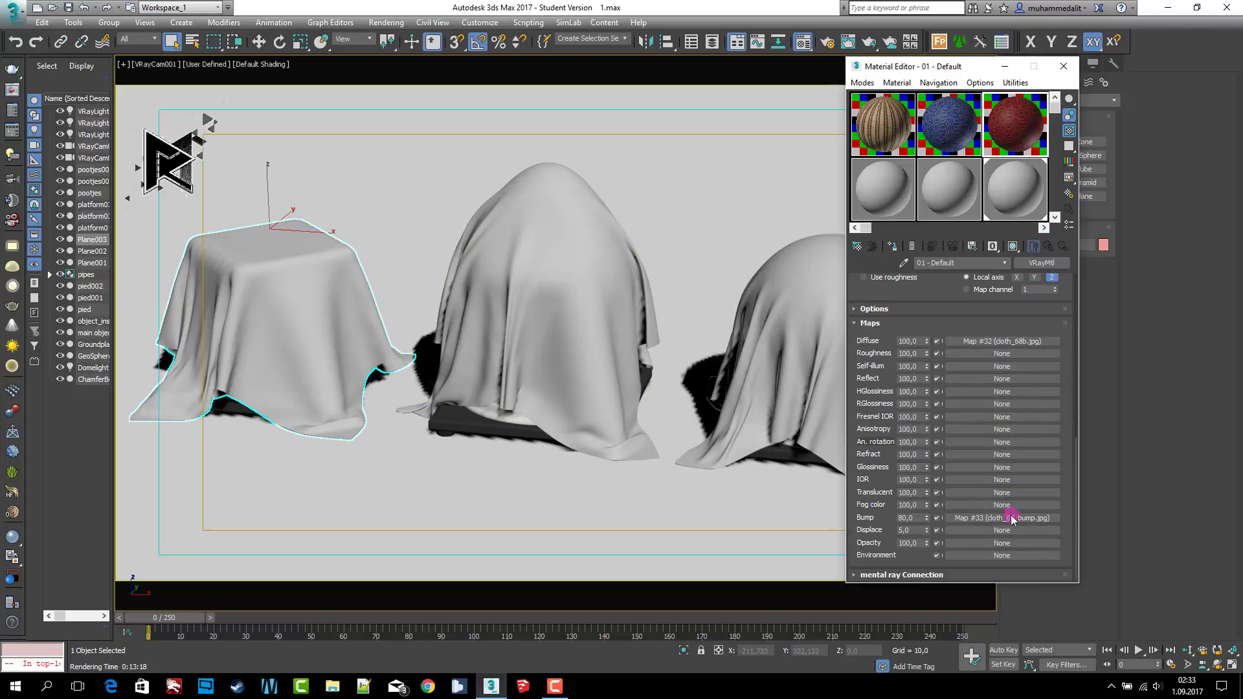
Step: Swap the third material's bump image to cloth_68_bump.jpg
click(1005, 518)
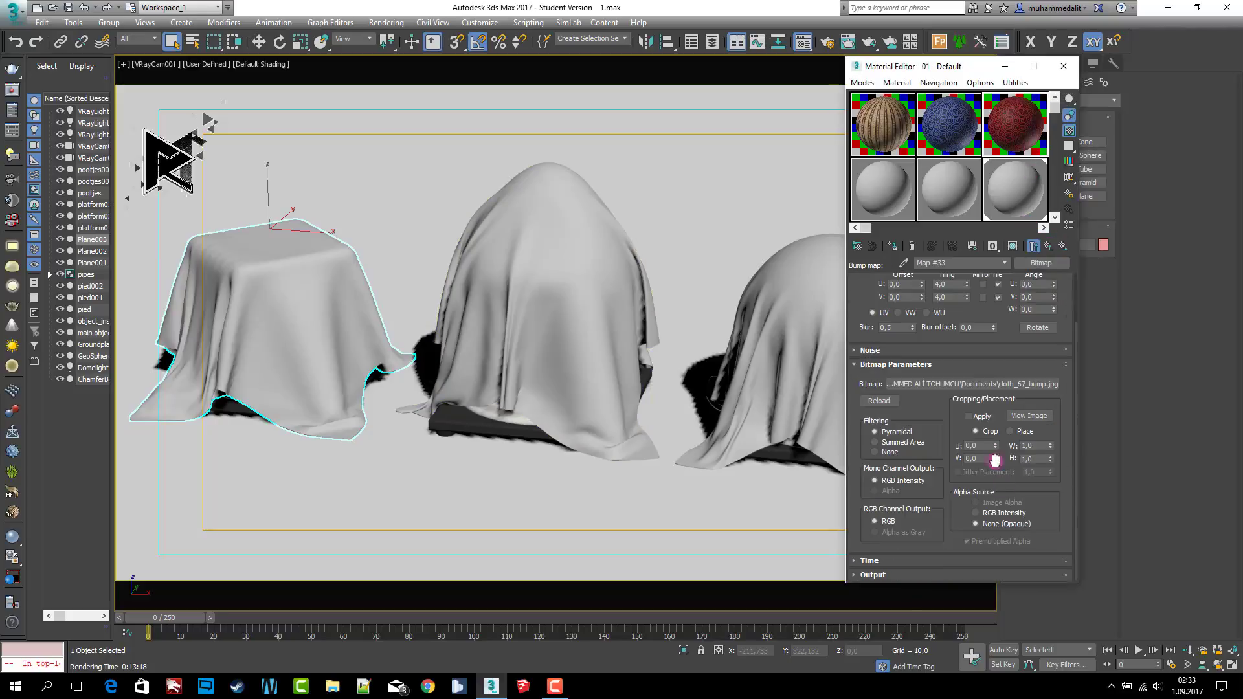
click(1007, 384)
scroll(783, 368, down, 3)
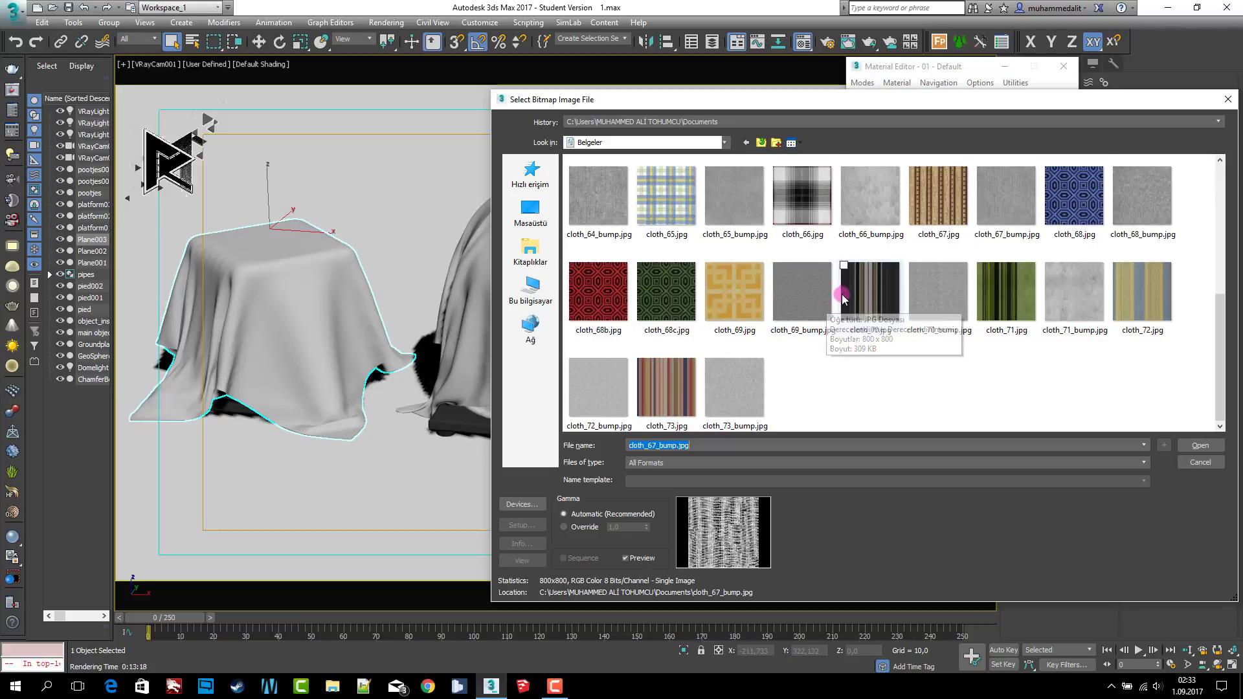
double_click(1143, 214)
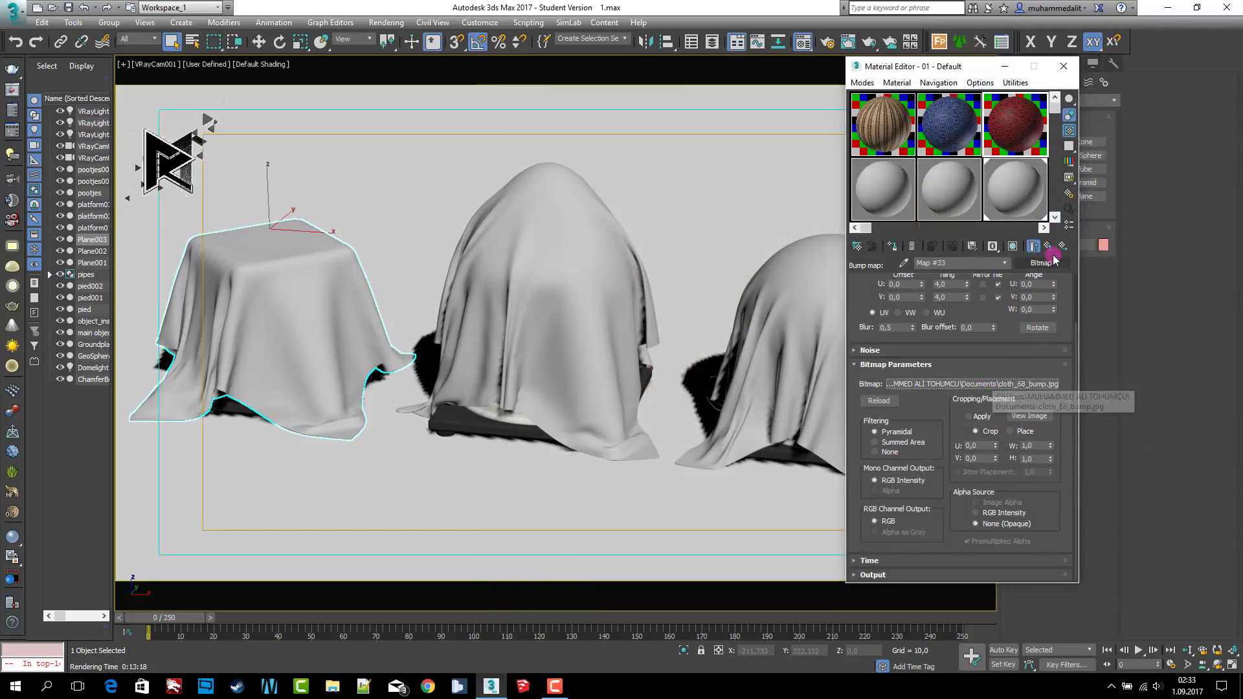
click(1051, 248)
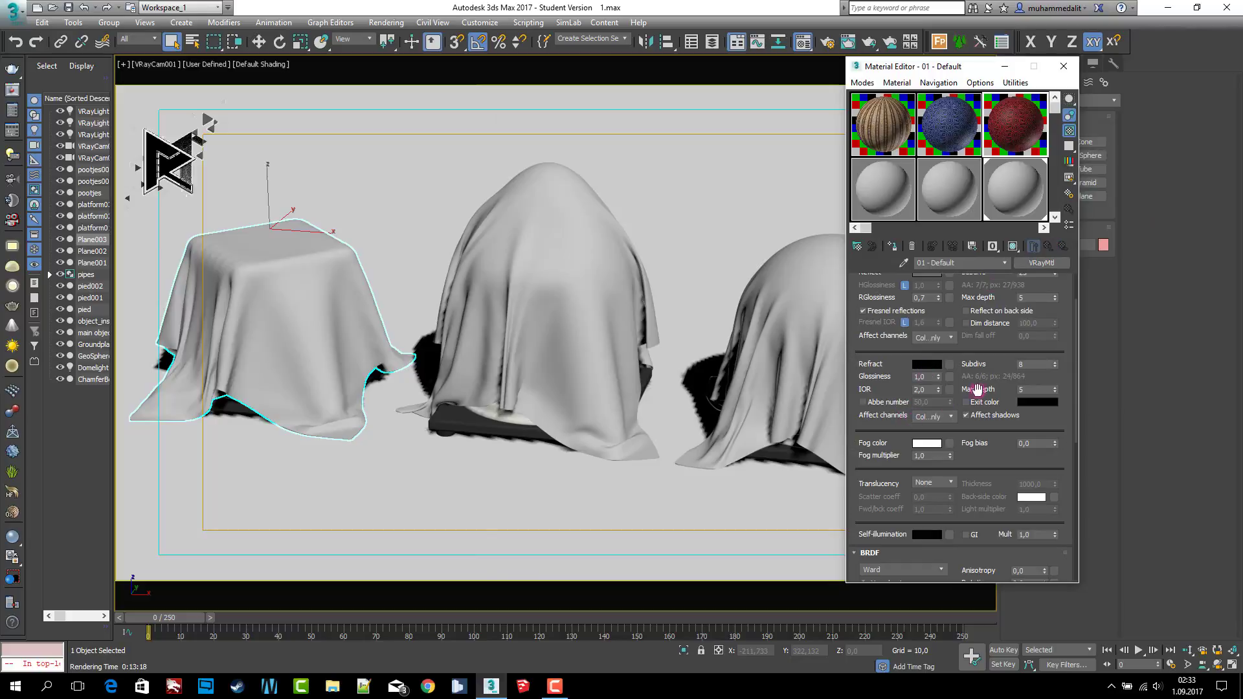
Step: Assign the striped material to the left cloth and show its texture in the viewport
drag(978, 388, 994, 539)
text(213)
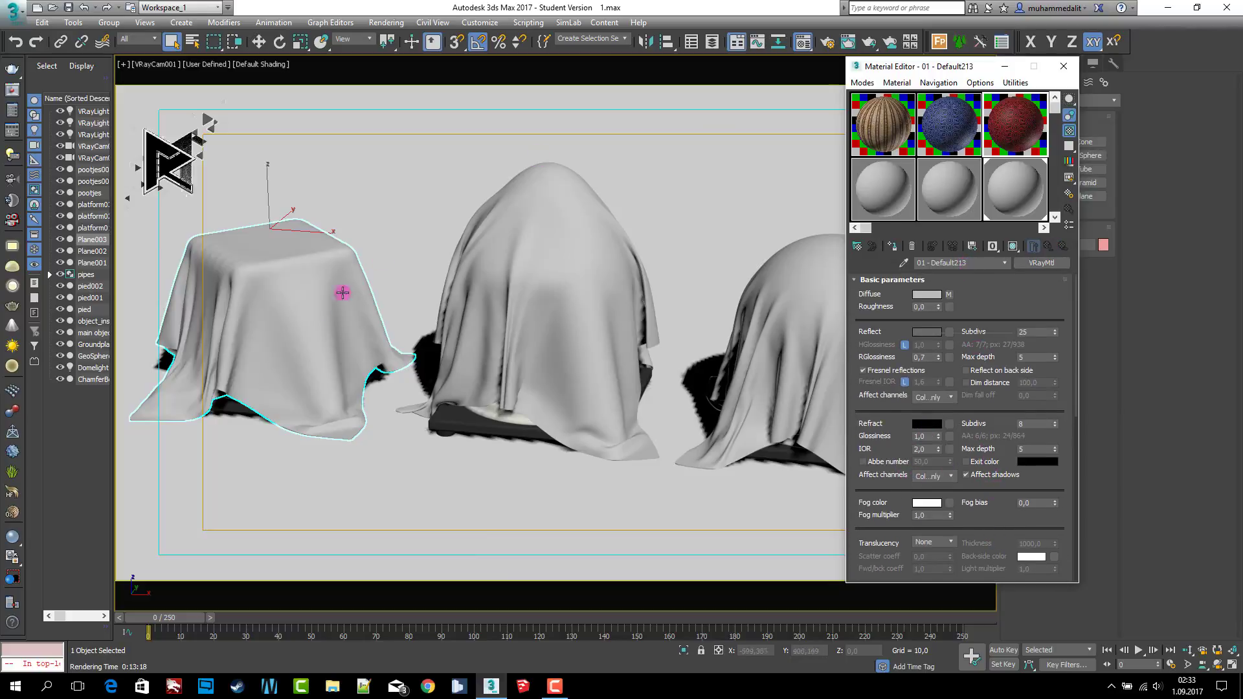
click(310, 318)
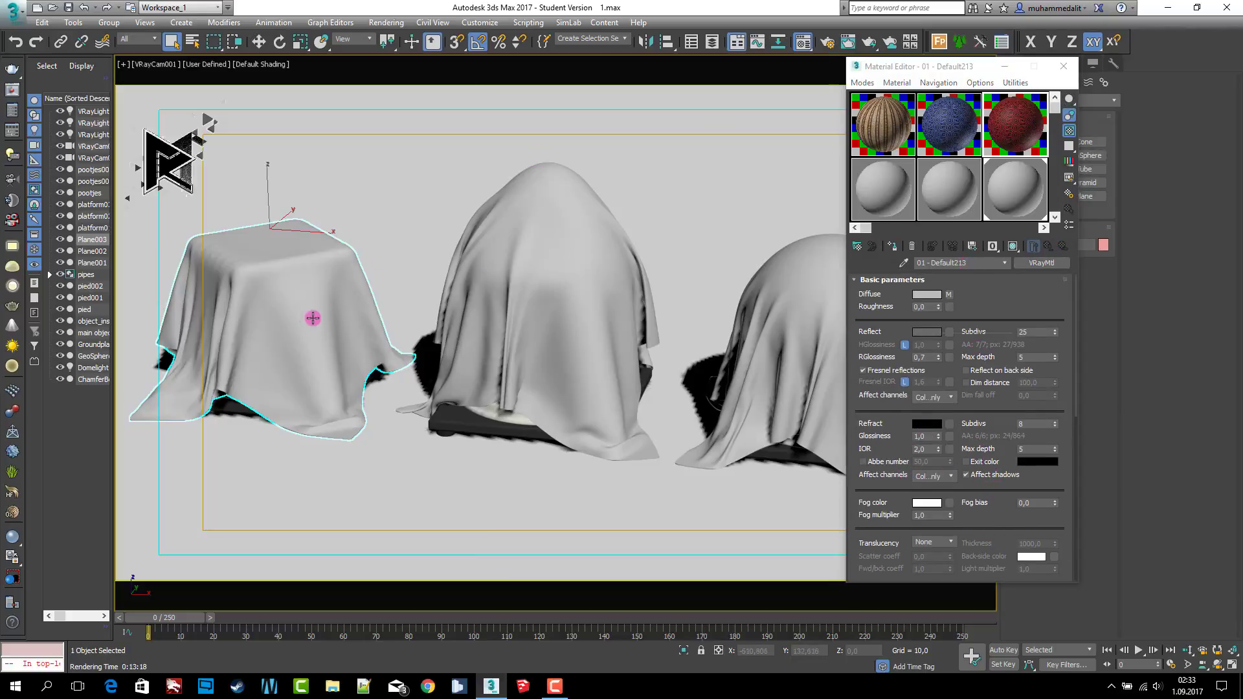
click(865, 129)
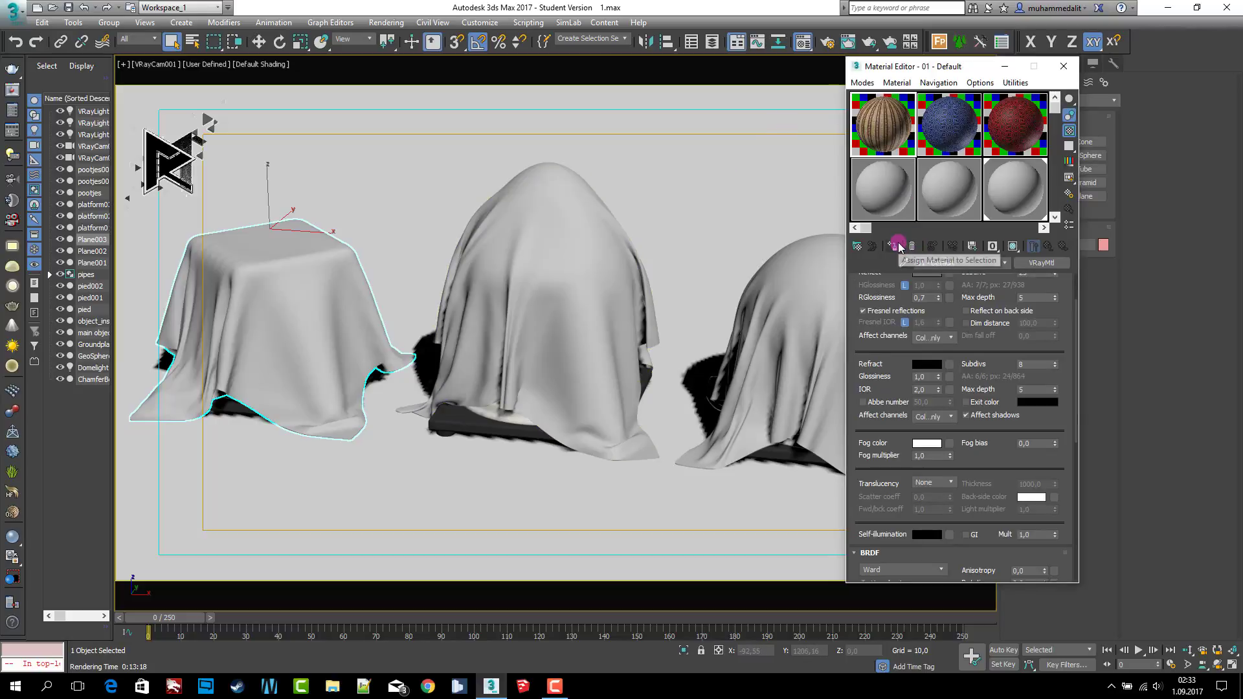
click(897, 246)
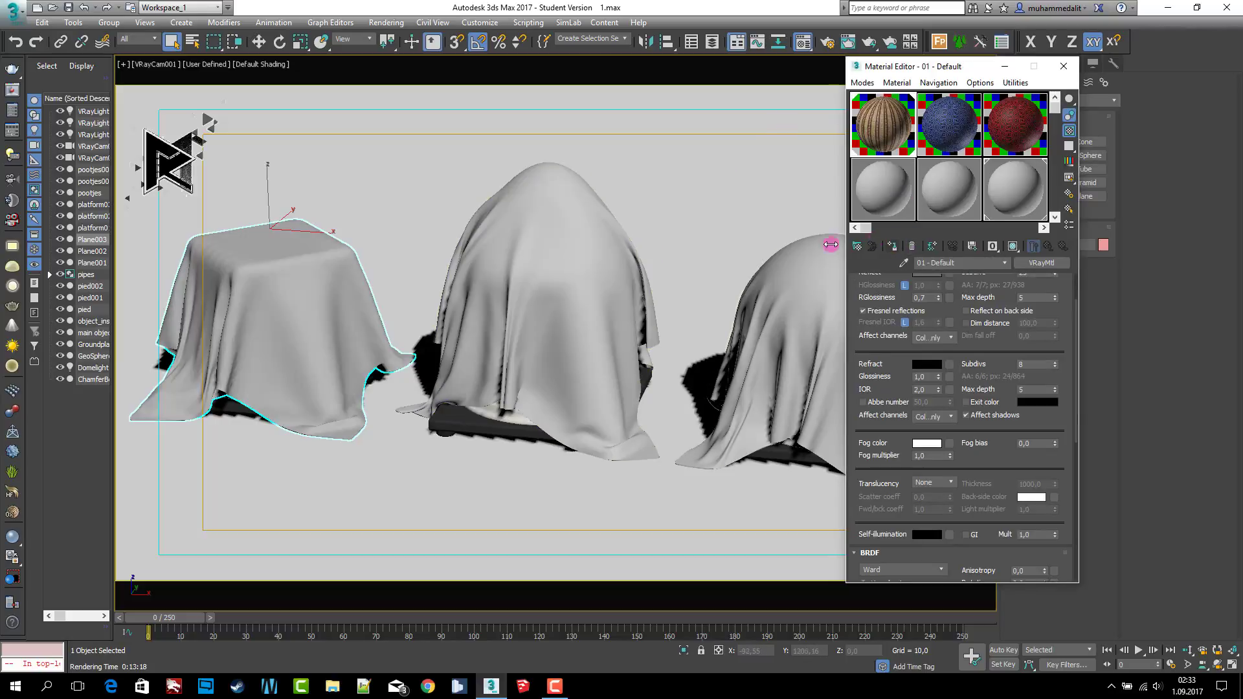
click(1013, 250)
Step: Assign the blue hexagon material to the middle cloth and the red pattern to the right cloth
click(527, 305)
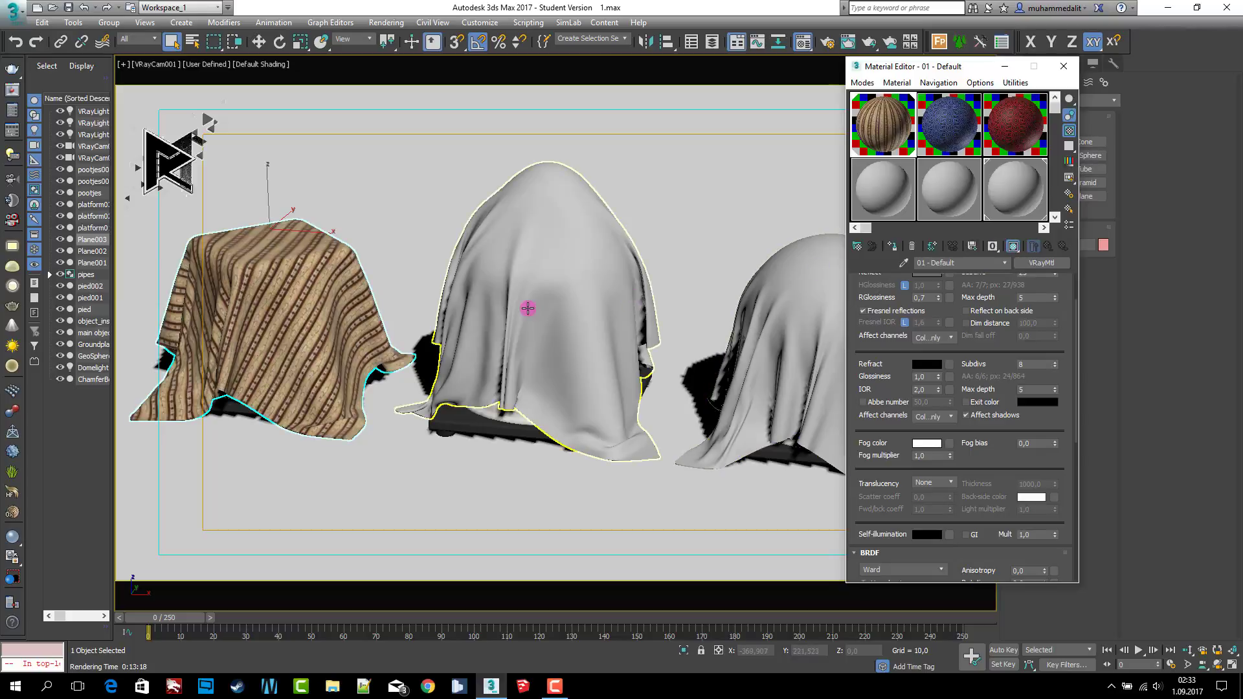
click(945, 174)
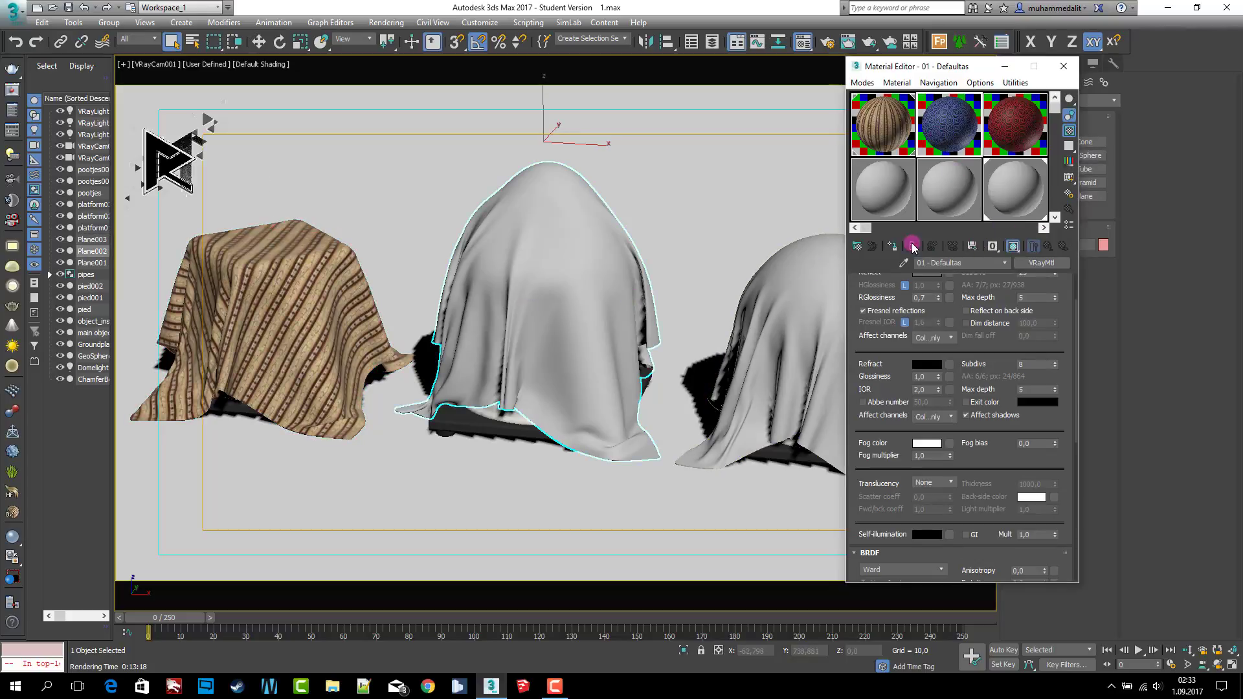
click(892, 246)
click(819, 280)
click(1023, 134)
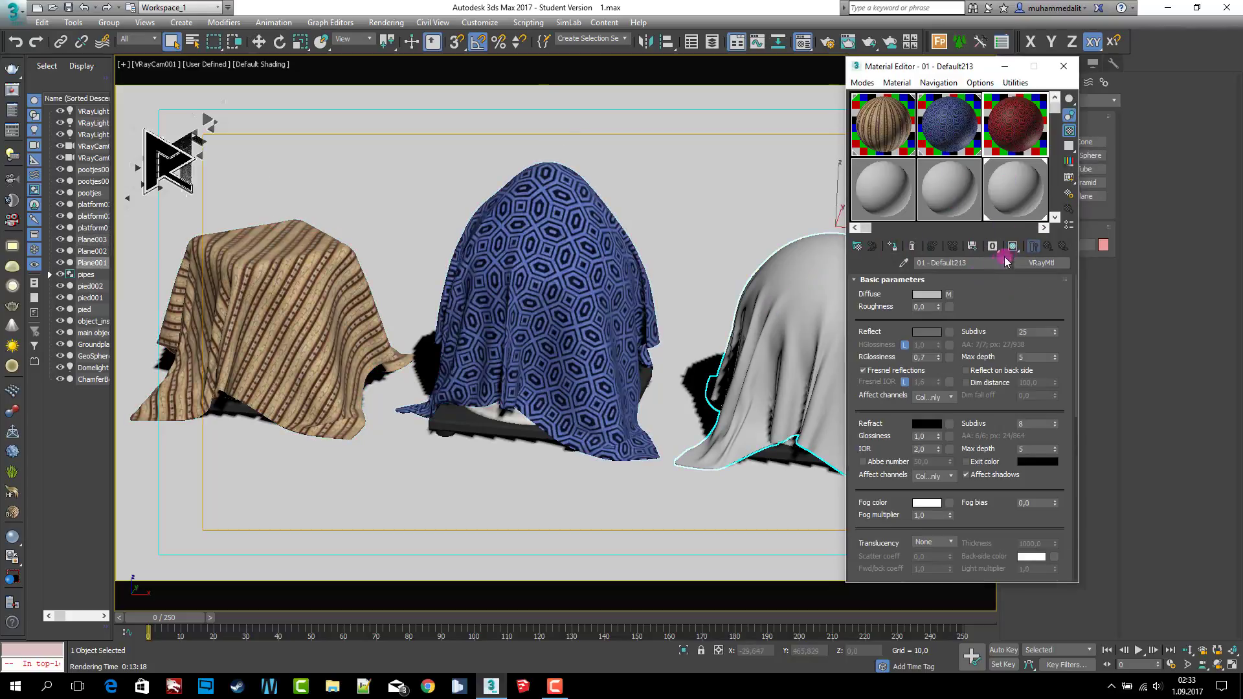
click(893, 246)
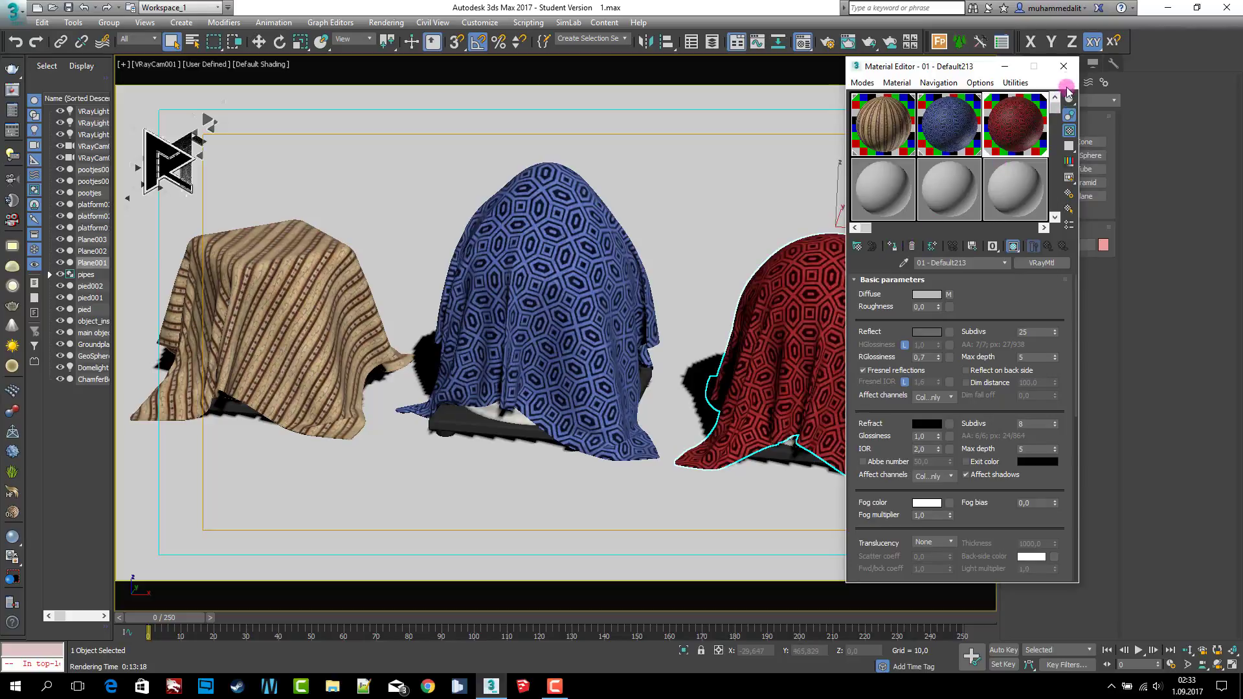
click(1062, 67)
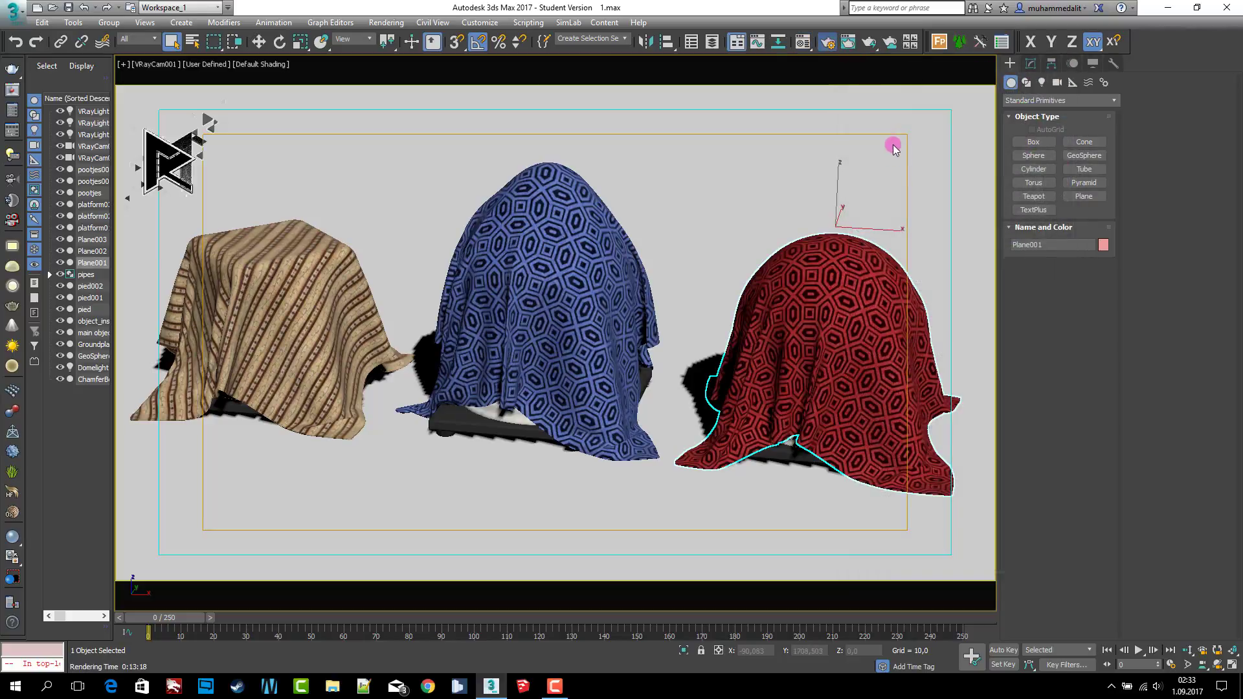
Step: Review V-Ray frame buffer, global switches, image sampler and image filter rollouts in Render Setup
key(F10)
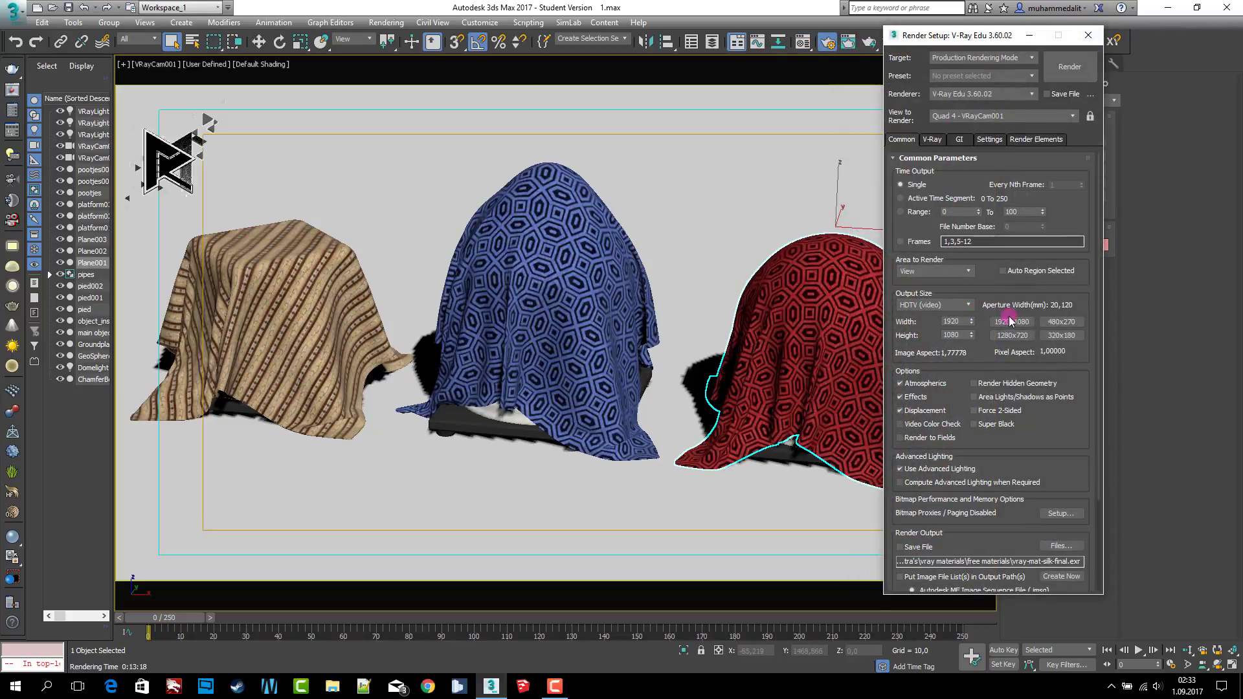
click(932, 139)
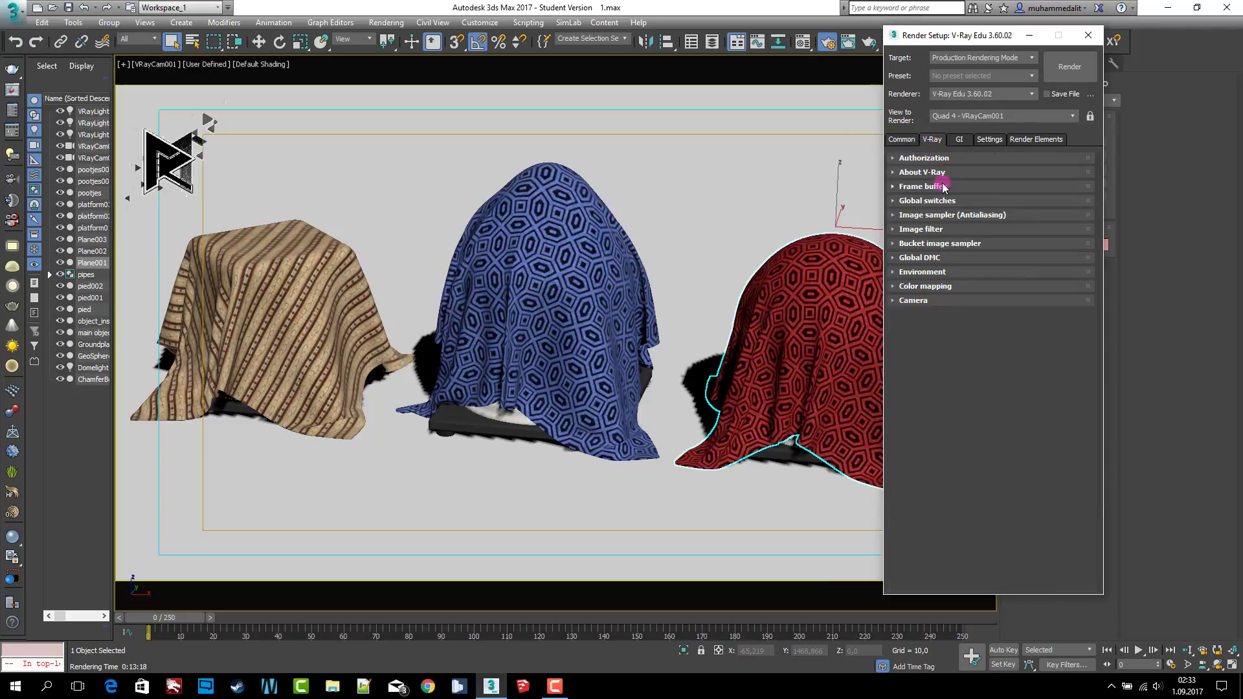
click(942, 187)
click(971, 201)
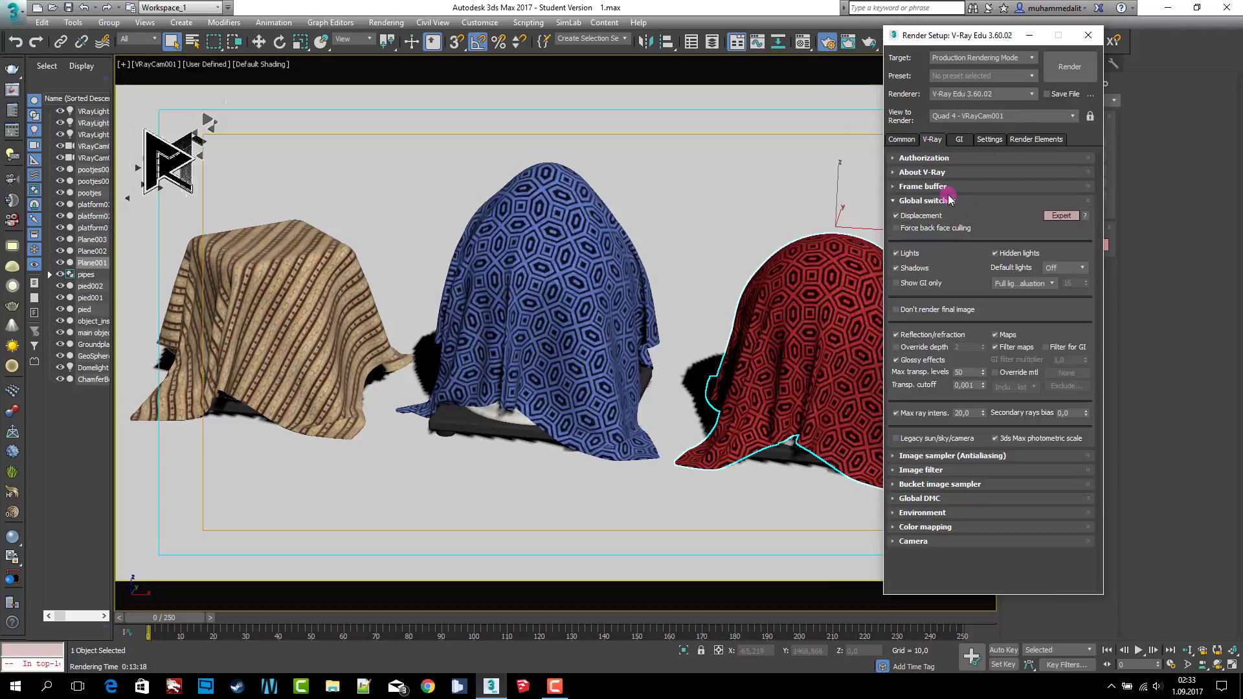
click(954, 200)
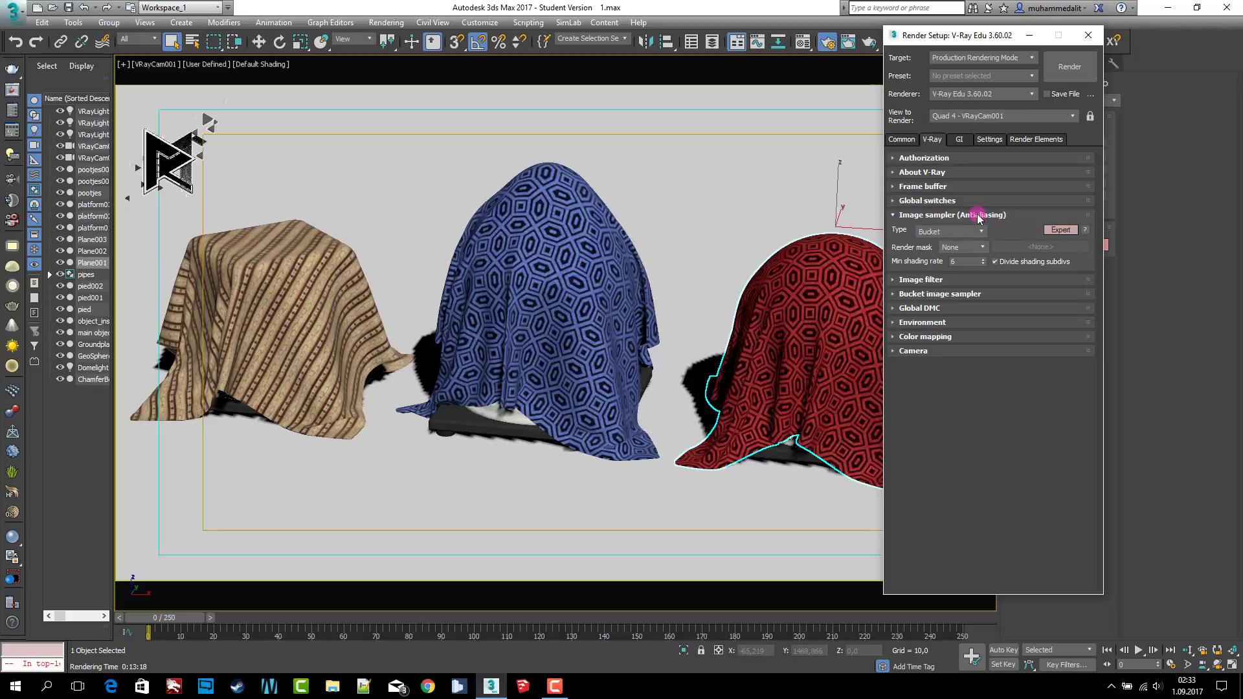
click(979, 216)
click(952, 229)
Step: Review the bucket sampler, Global DMC, environment and color mapping rollouts
click(961, 244)
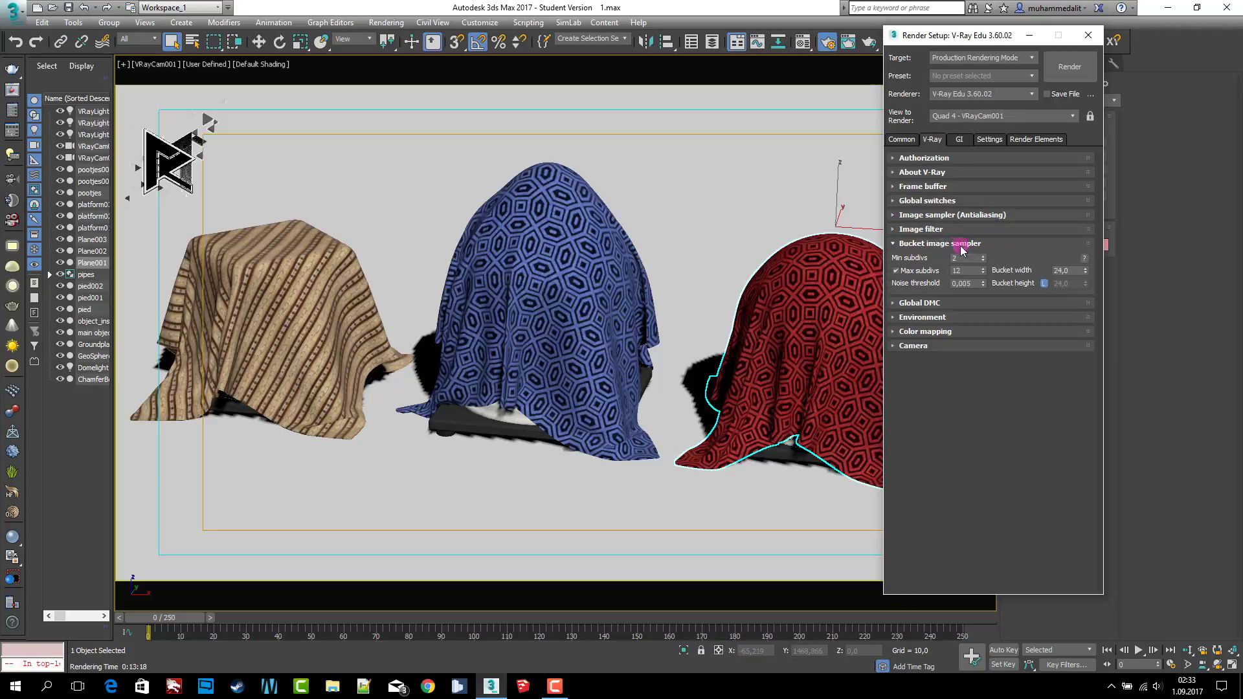
click(929, 245)
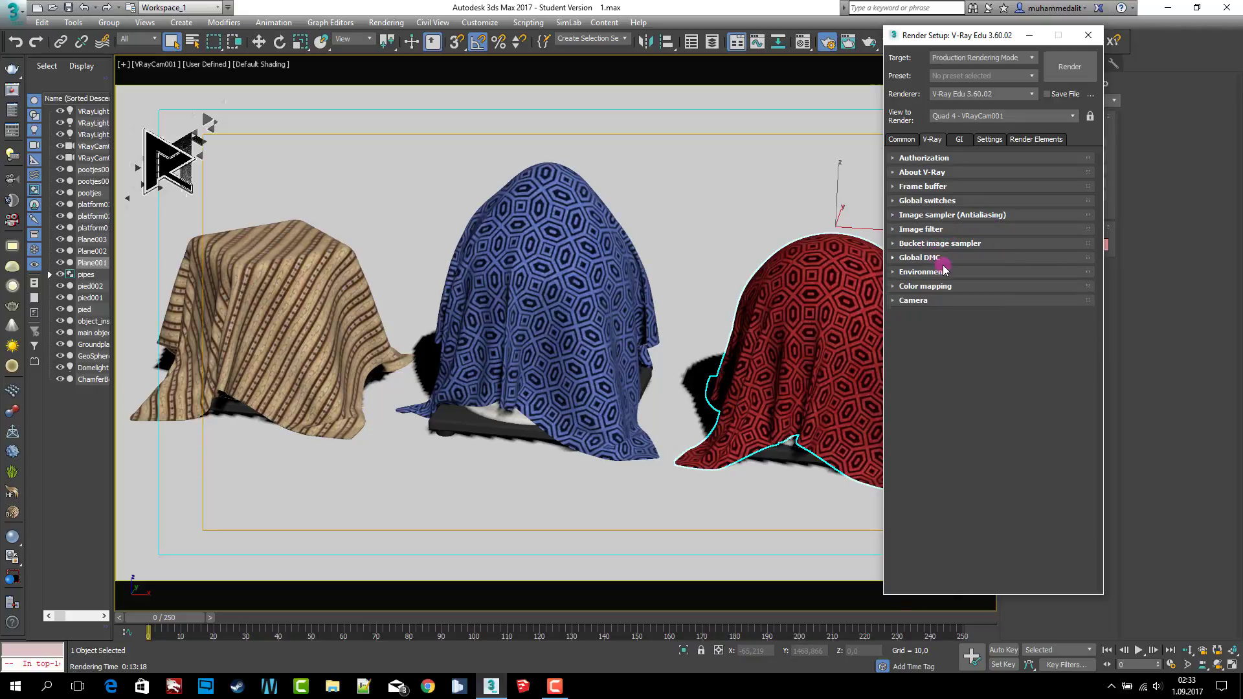
click(991, 259)
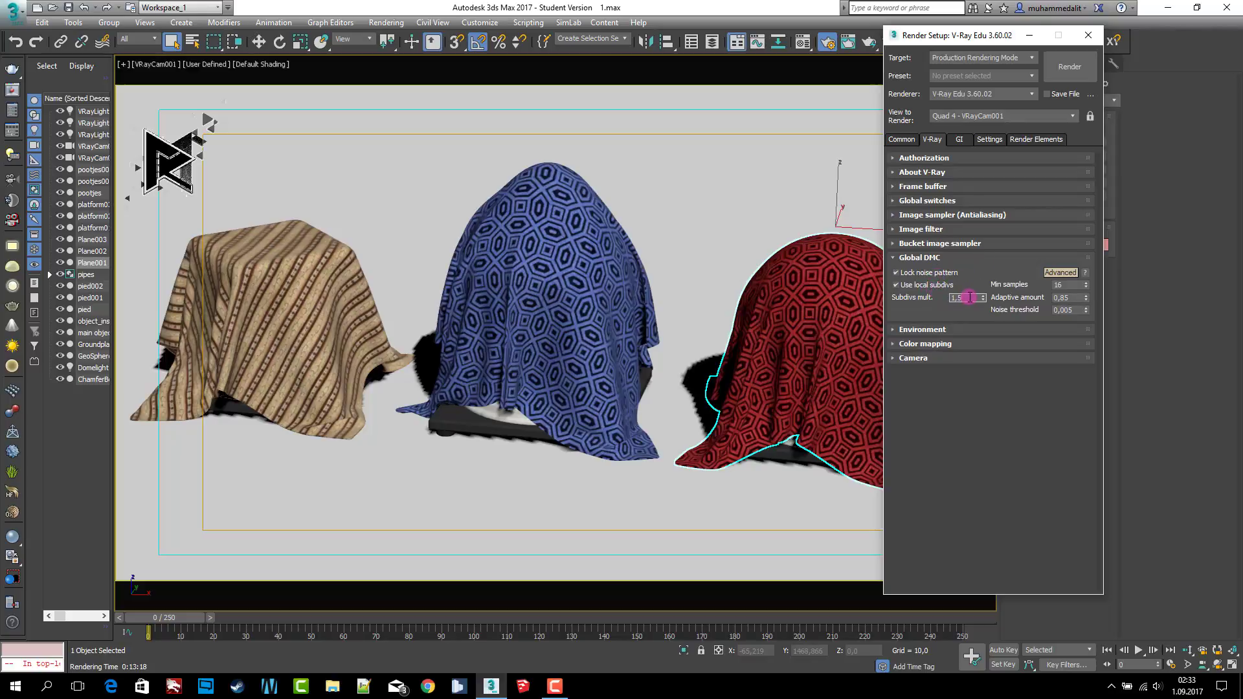
click(950, 259)
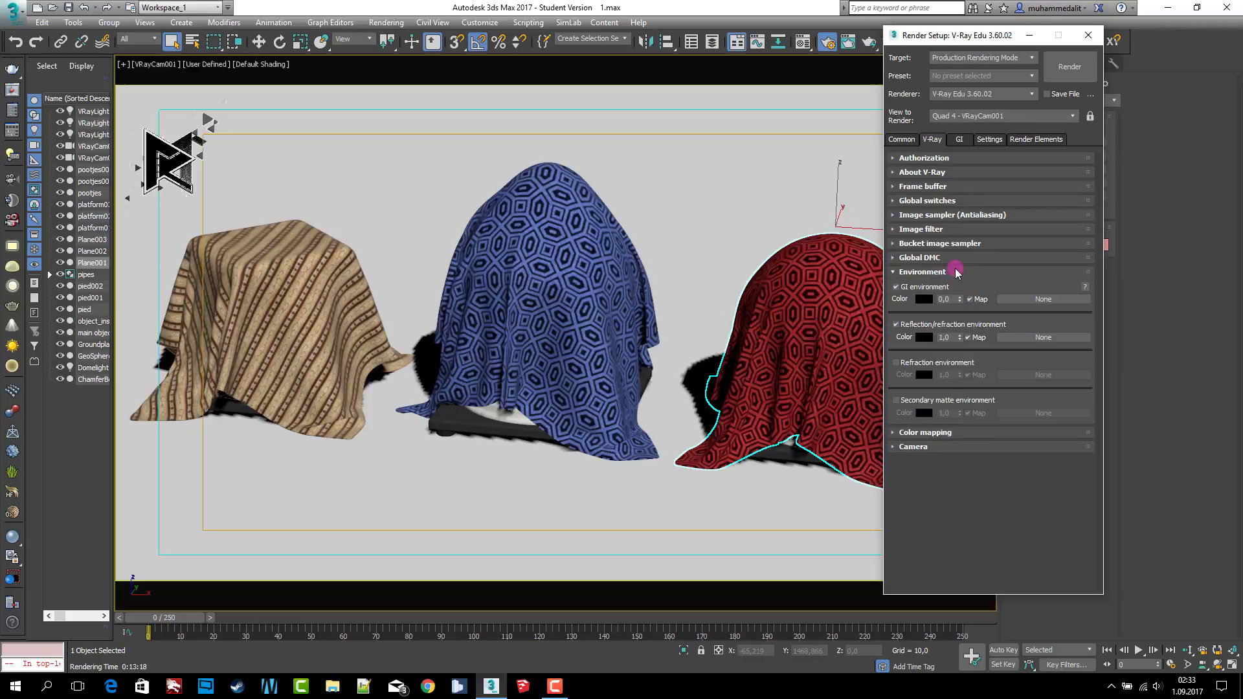
click(956, 270)
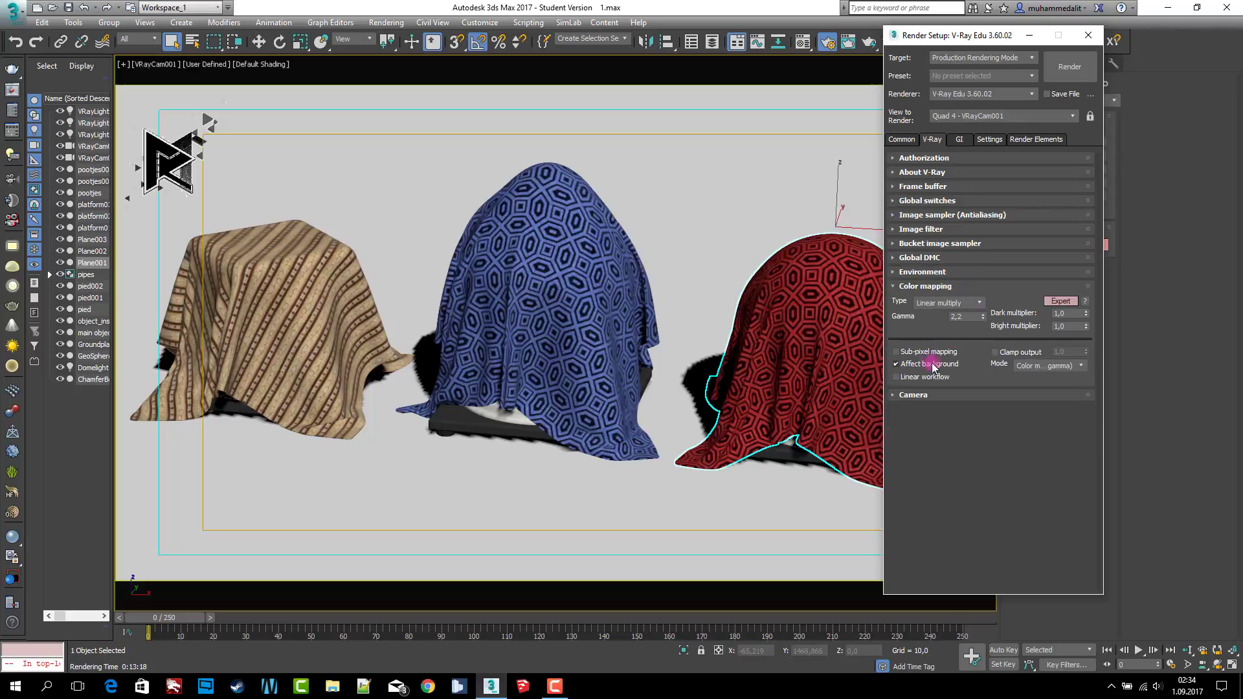
click(951, 286)
click(961, 139)
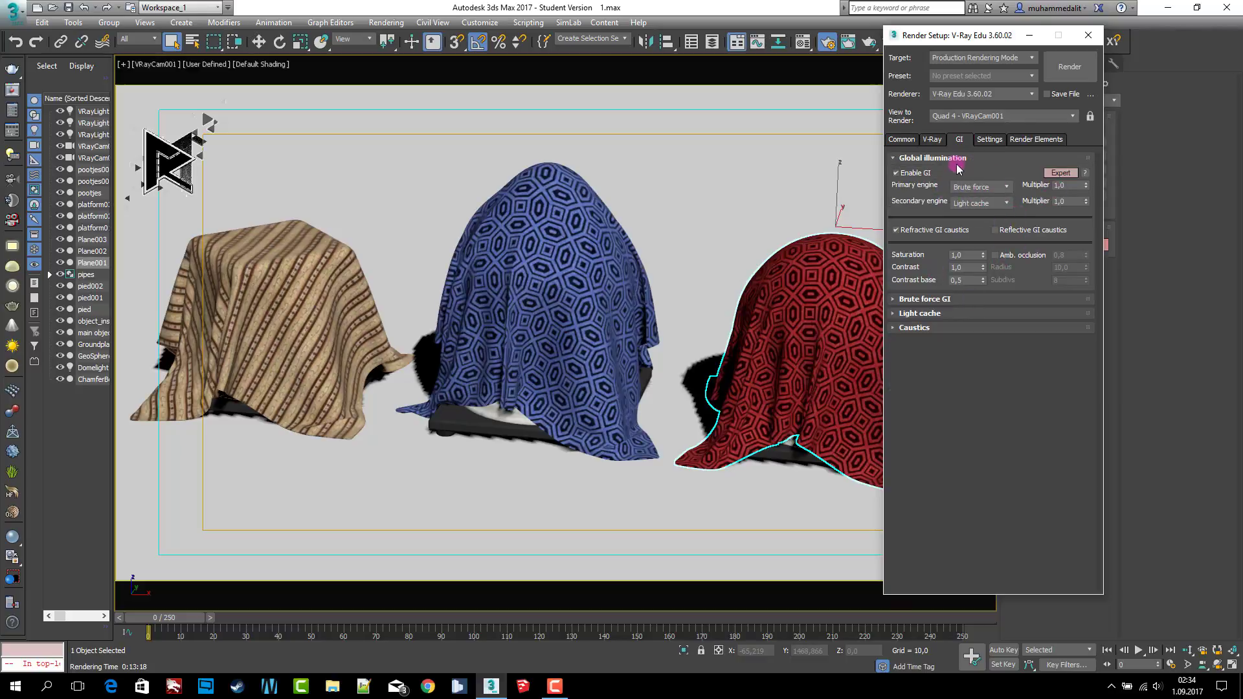
Step: Inspect the brute force GI and light cache settings, including the Pre-filter value
click(957, 162)
click(962, 172)
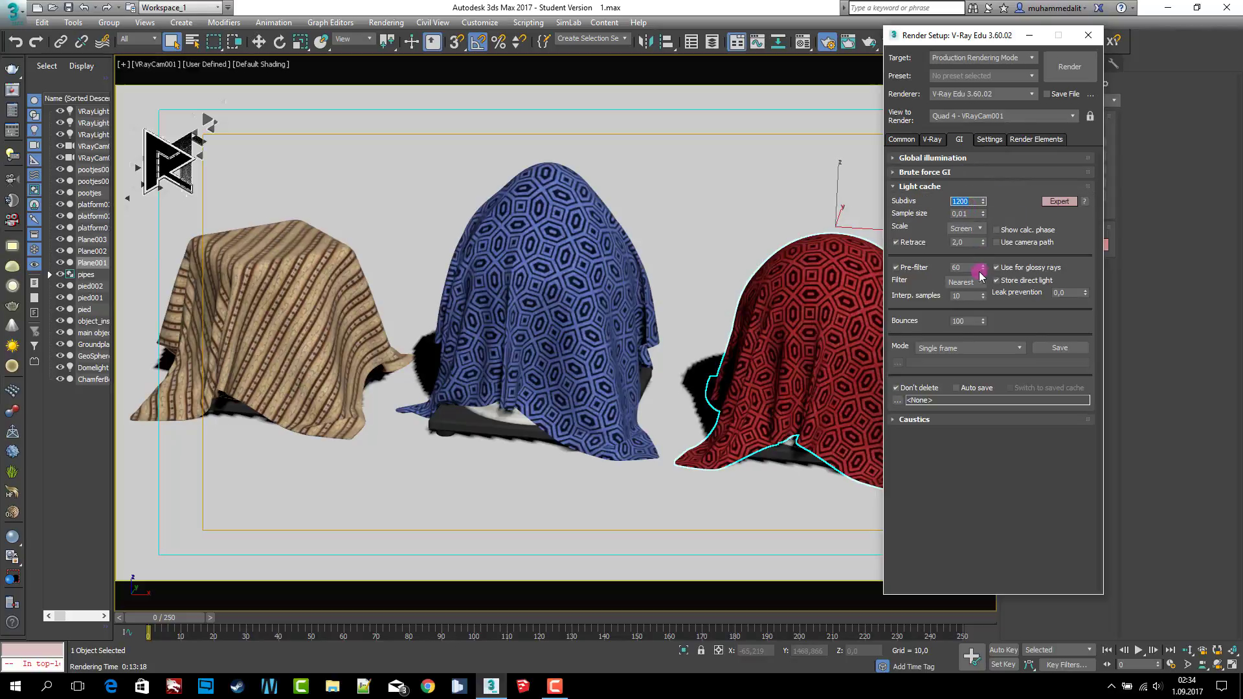
click(973, 269)
click(951, 188)
Step: Inspect the Settings tab's system, default displacement and tiled texture rollouts
click(988, 140)
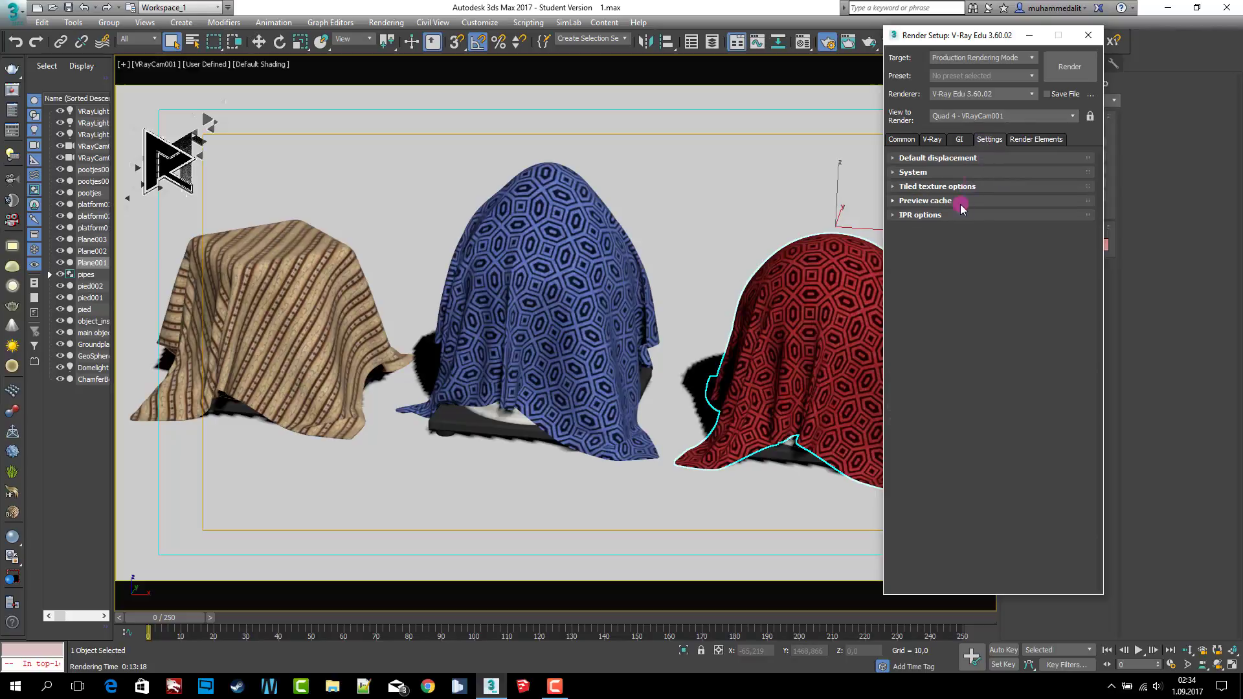
click(958, 172)
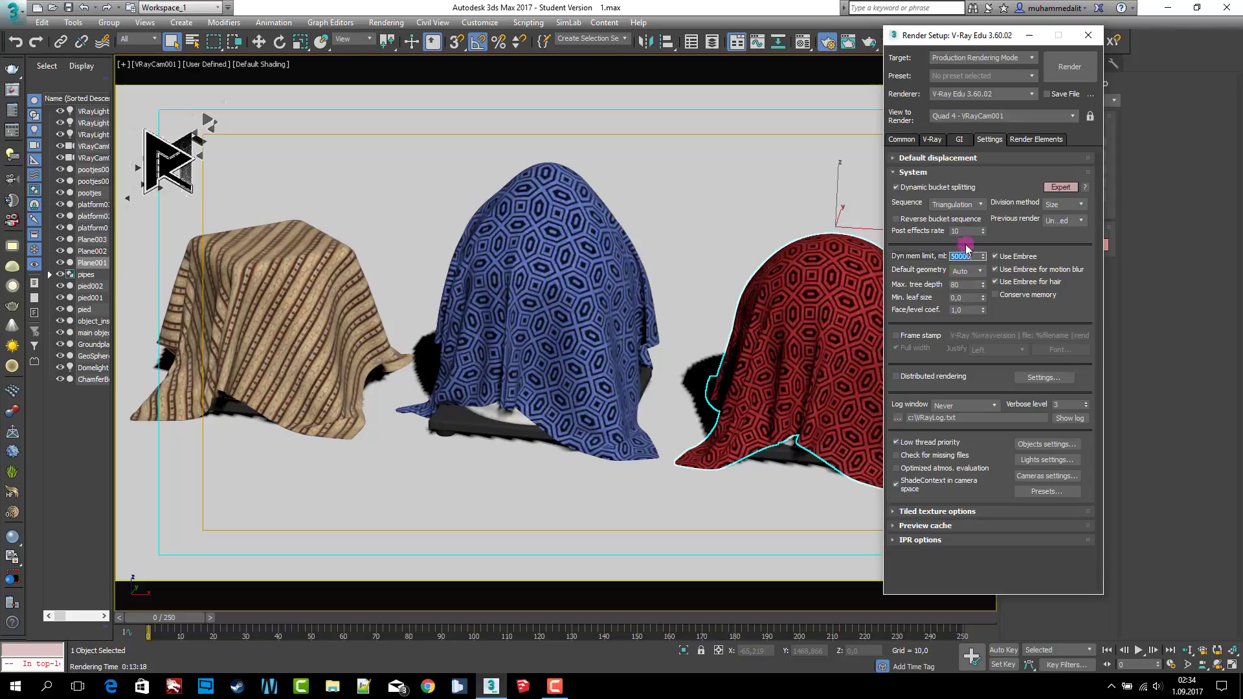
click(939, 161)
click(938, 173)
click(963, 187)
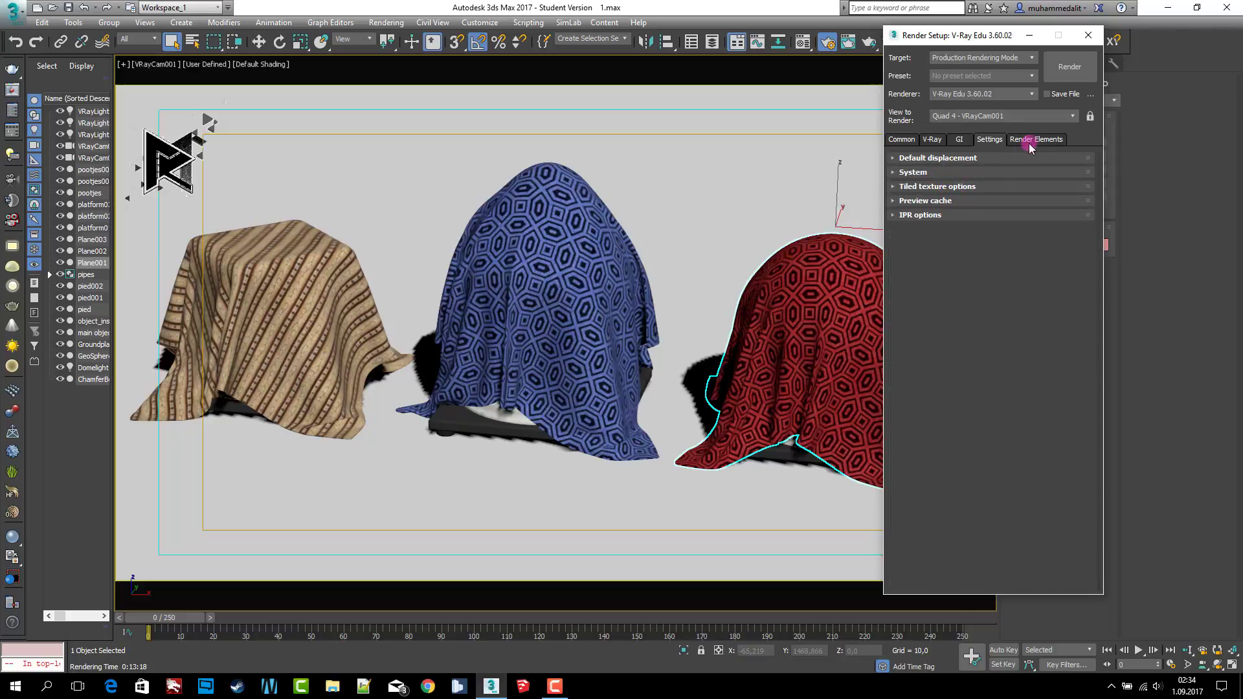
click(1035, 139)
Step: Start the 1920x1080 production render of the camera view from the Common tab
click(901, 139)
click(1070, 67)
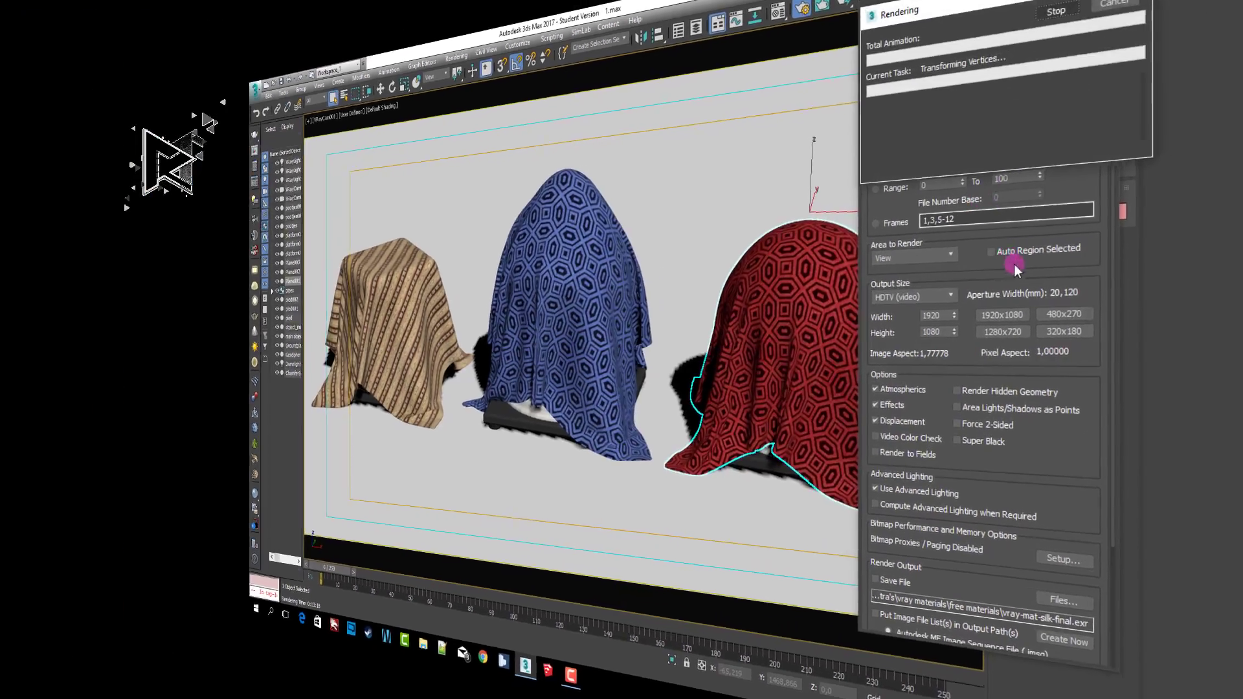